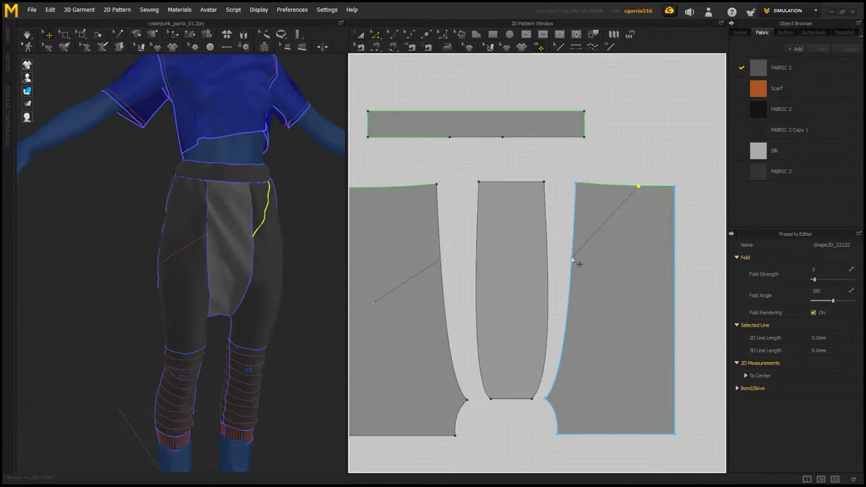
Zoom the 2D Pattern window in on the front leg panels.
scroll(475, 251, up, 3)
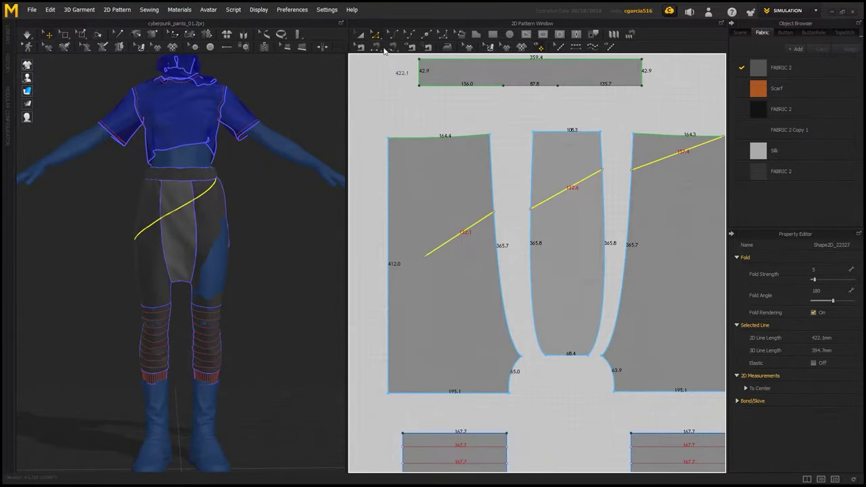
Place a parallel copy of the middle panel's diagonal fold line just below it.
key(g)
click(425, 263)
scroll(418, 271, up, 5)
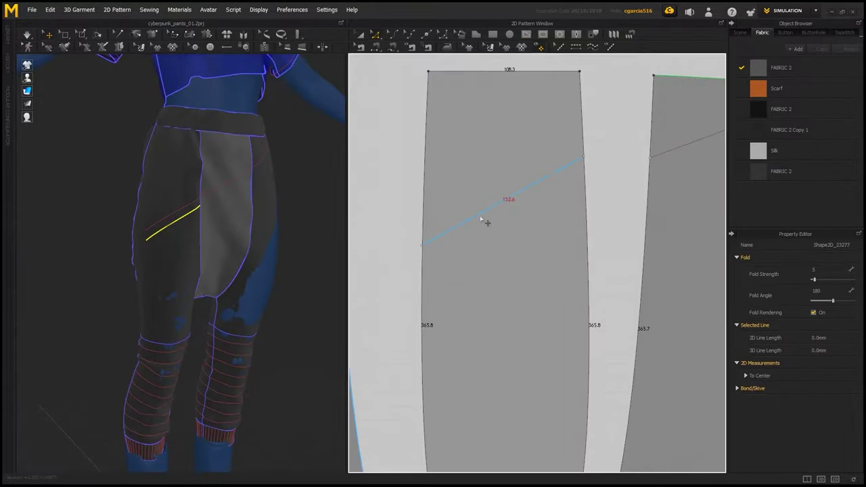
drag(503, 211, 503, 237)
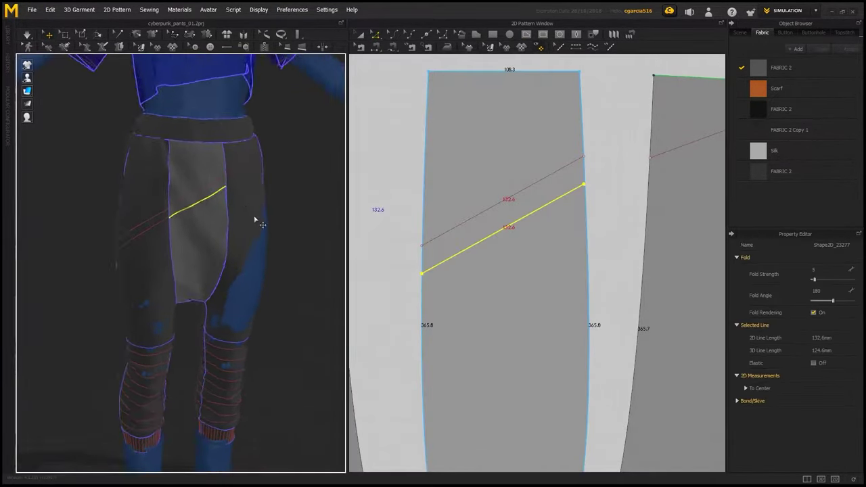
scroll(257, 218, up, 5)
scroll(435, 268, up, 3)
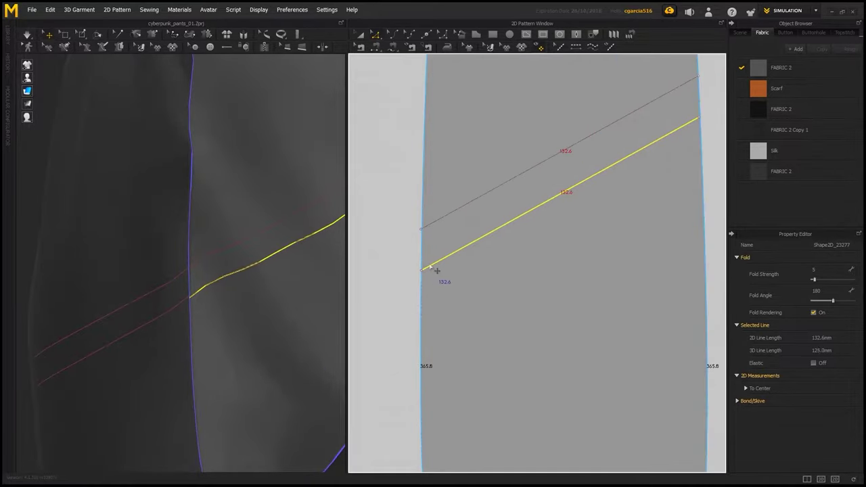
scroll(103, 314, up, 5)
scroll(147, 248, down, 2)
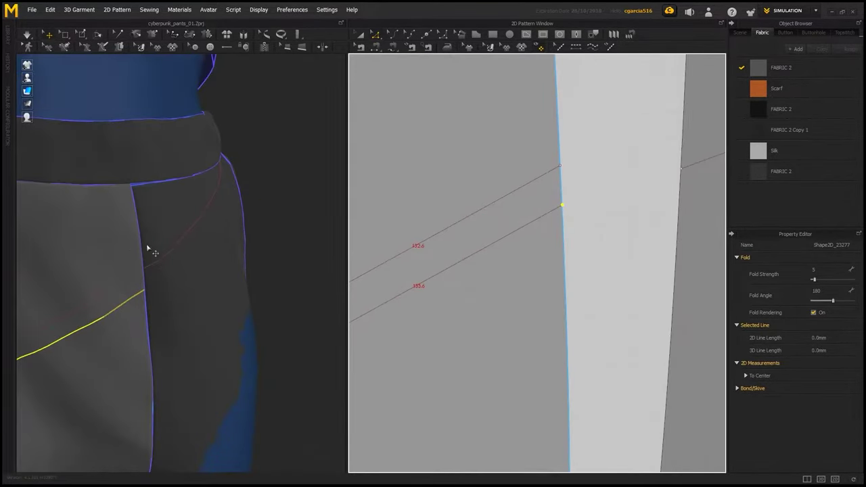
Copy the neighbouring panel's diagonal fold line below it and check the pants in 3D.
right_drag(563, 209, 467, 258)
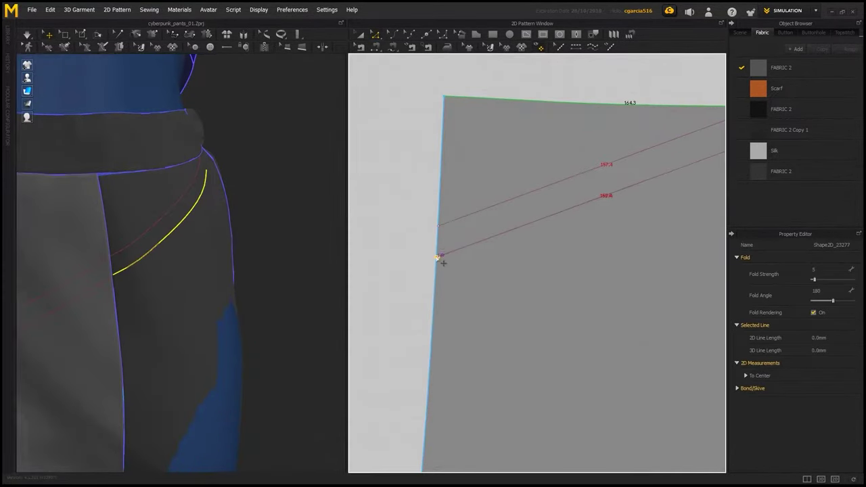
middle_drag(270, 251, 346, 227)
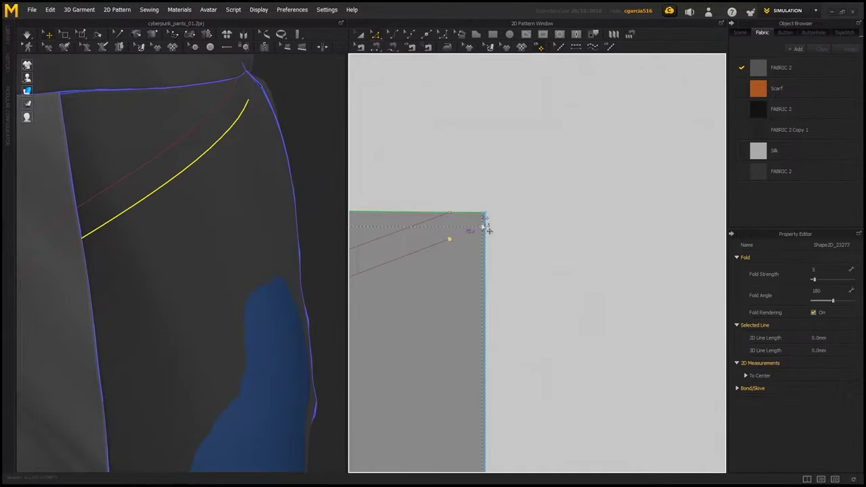
scroll(489, 230, down, 4)
scroll(488, 231, down, 3)
scroll(488, 231, down, 3)
scroll(243, 231, down, 6)
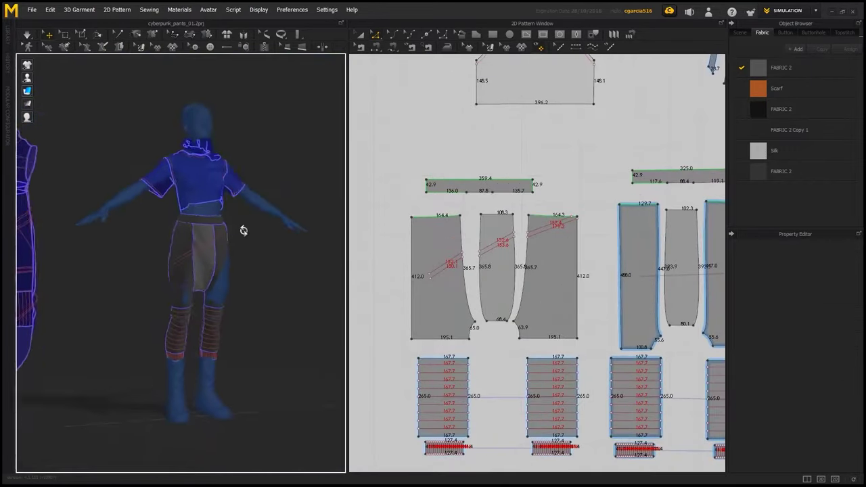
scroll(244, 231, up, 5)
Shorten the pair of diagonal fold lines on the left panel.
click(428, 279)
scroll(428, 281, up, 6)
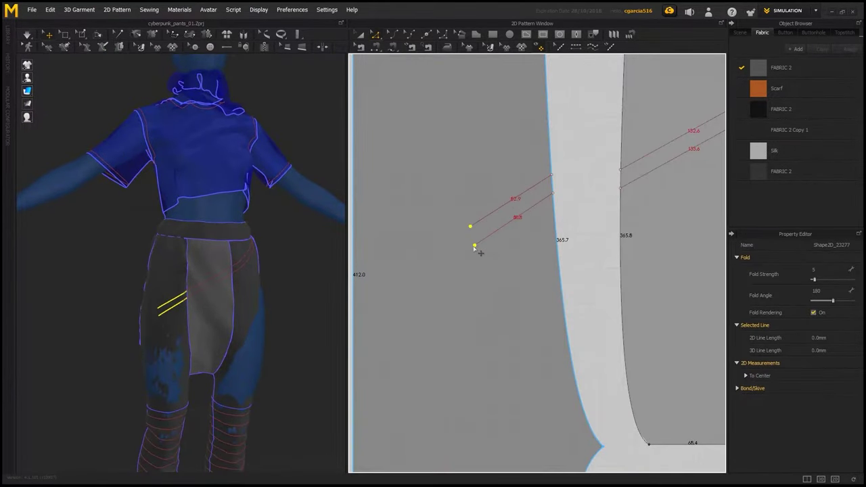
drag(479, 251, 486, 245)
scroll(266, 251, down, 3)
scroll(266, 252, up, 6)
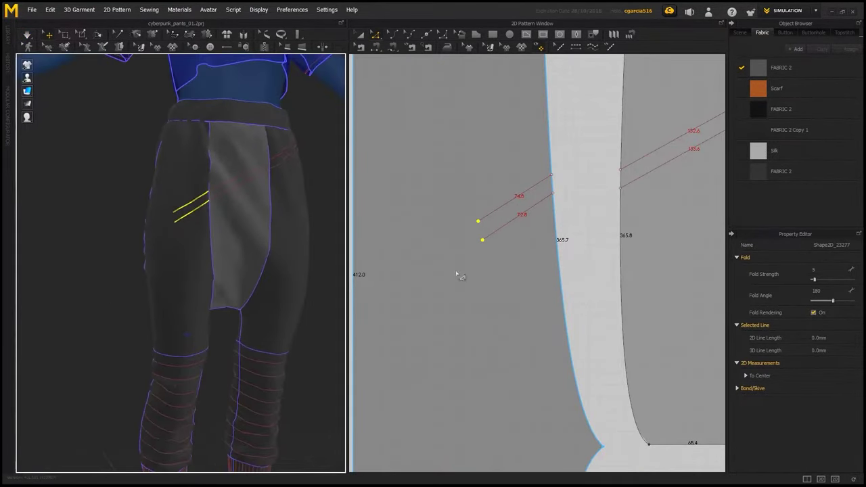
click(458, 275)
Draw the first horizontal fold lines across the left and right panels.
double_click(558, 240)
scroll(542, 245, up, 2)
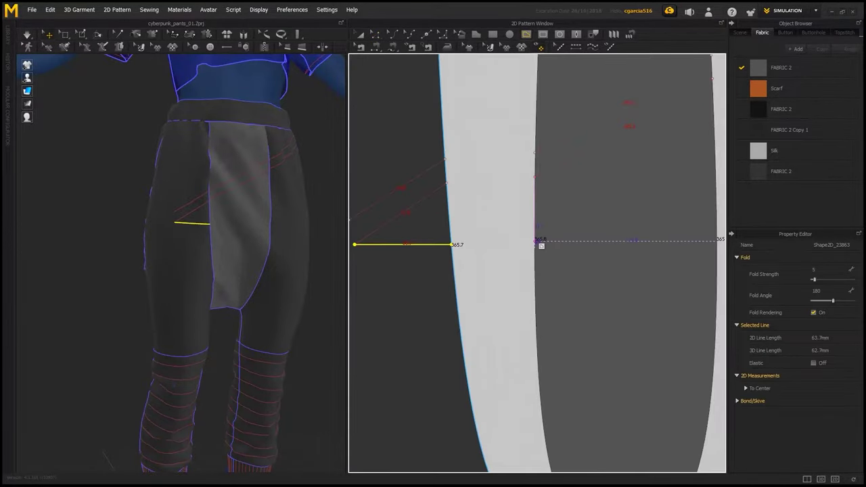
scroll(557, 253, down, 3)
scroll(474, 261, up, 3)
double_click(551, 261)
scroll(230, 296, down, 3)
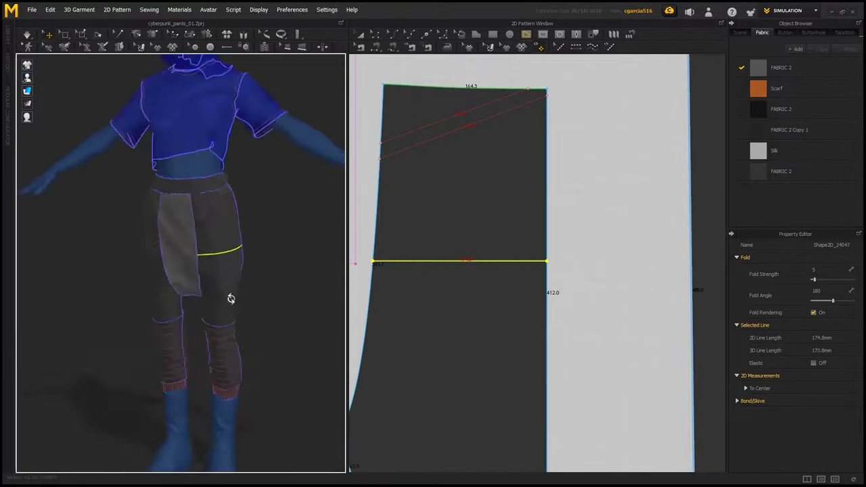
scroll(230, 296, up, 6)
middle_drag(337, 279, 453, 279)
scroll(452, 278, up, 3)
scroll(257, 232, down, 2)
scroll(424, 257, up, 2)
scroll(244, 321, up, 3)
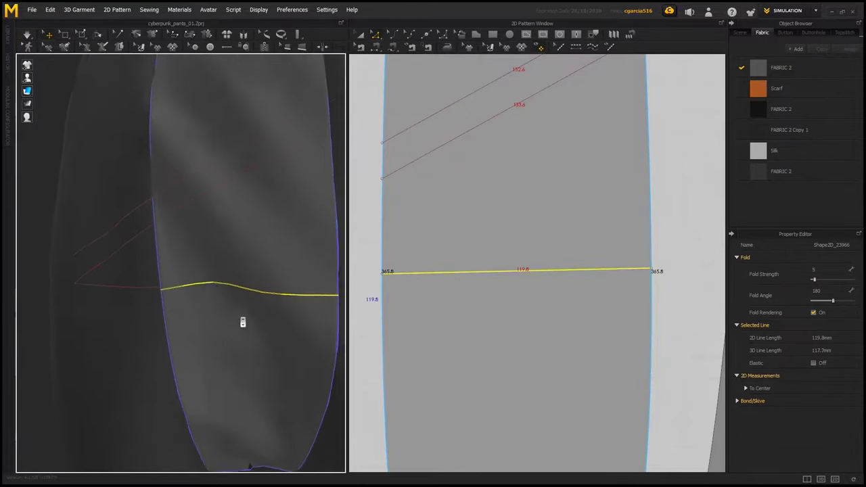
scroll(244, 321, up, 2)
Select the middle panel's horizontal fold line.
click(387, 280)
click(387, 280)
scroll(182, 292, down, 2)
scroll(190, 277, up, 3)
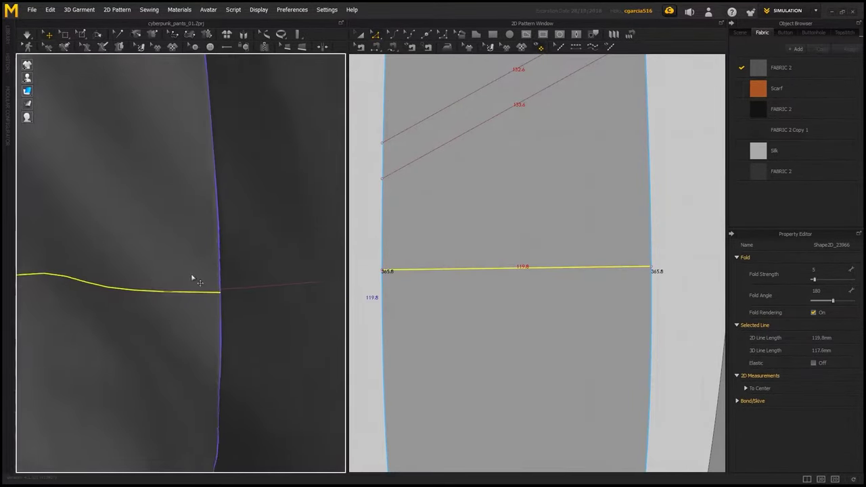
scroll(479, 280, up, 3)
scroll(142, 332, down, 3)
scroll(514, 313, down, 2)
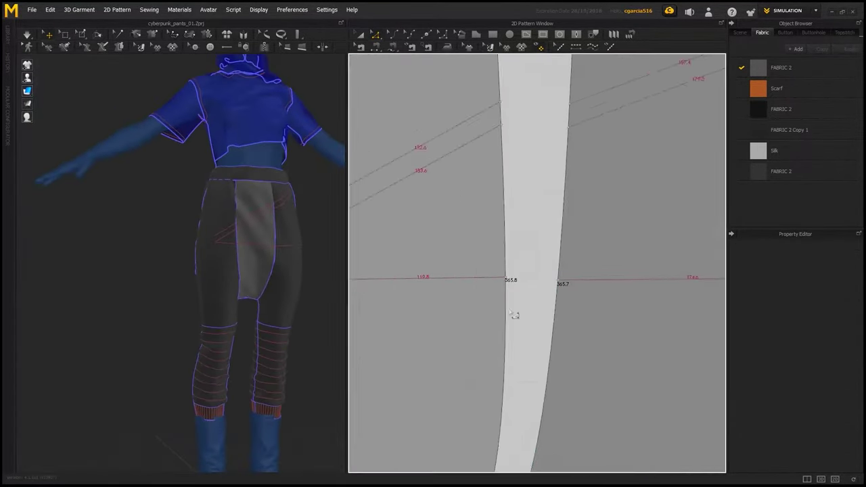
scroll(464, 290, down, 2)
scroll(464, 308, up, 1)
Draw second horizontal fold lines below the first on the left and middle panels.
click(464, 308)
scroll(465, 308, up, 2)
click(482, 308)
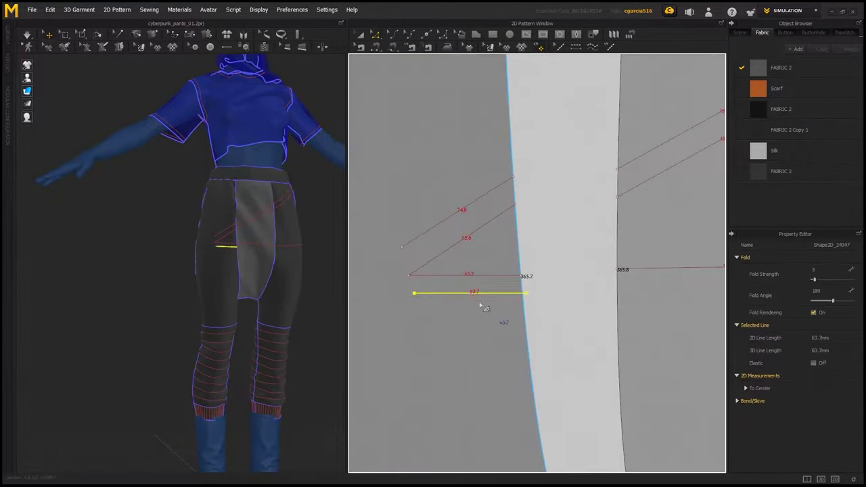
scroll(479, 310, up, 1)
click(548, 297)
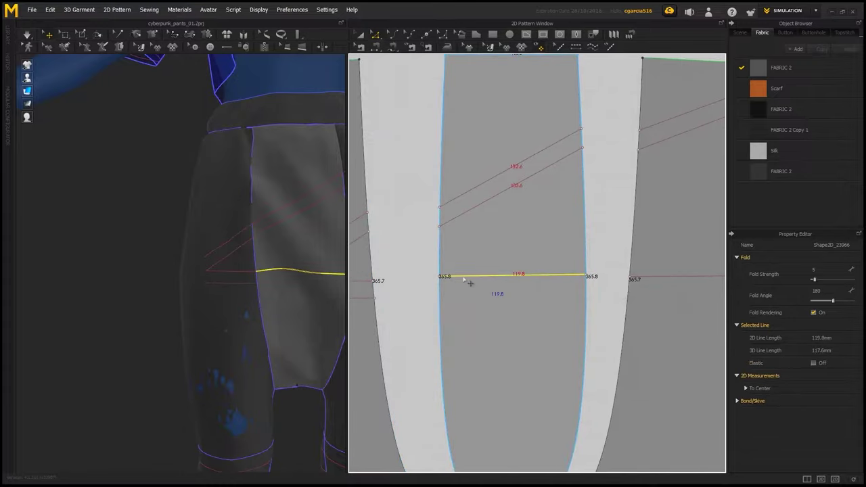
click(464, 289)
click(515, 293)
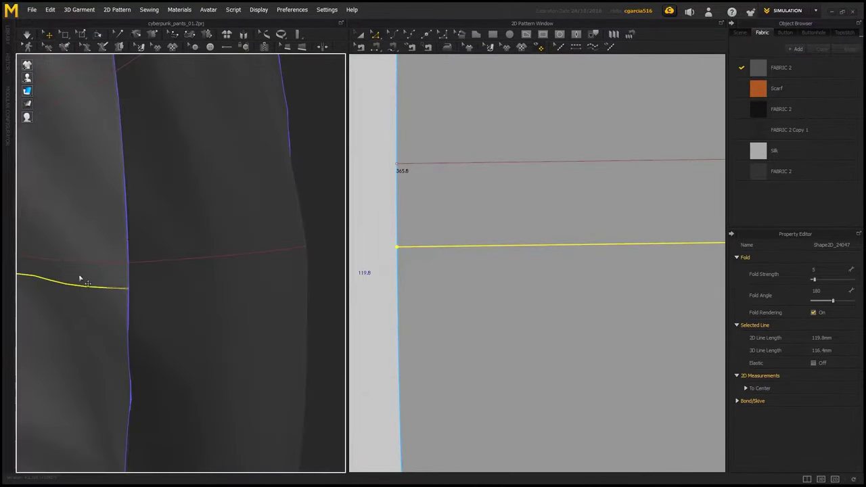
scroll(445, 283, down, 3)
Draw the right panel's second horizontal fold line and deselect it.
click(458, 301)
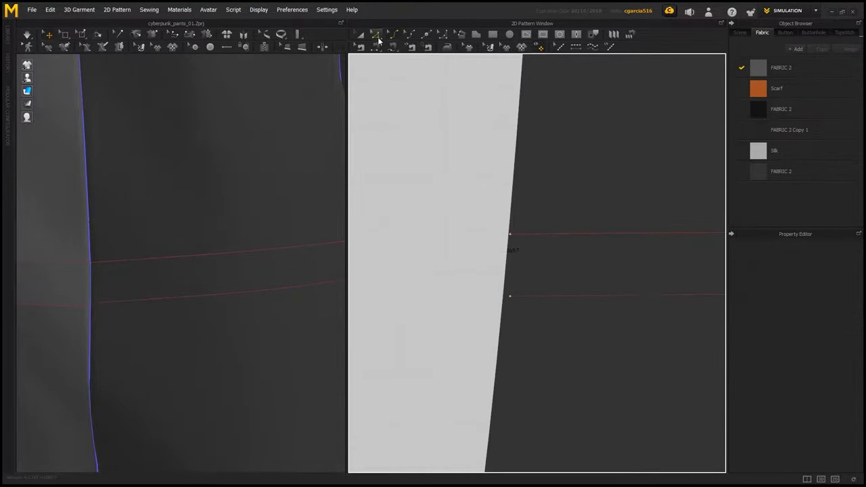
click(504, 297)
click(278, 289)
scroll(281, 241, down, 5)
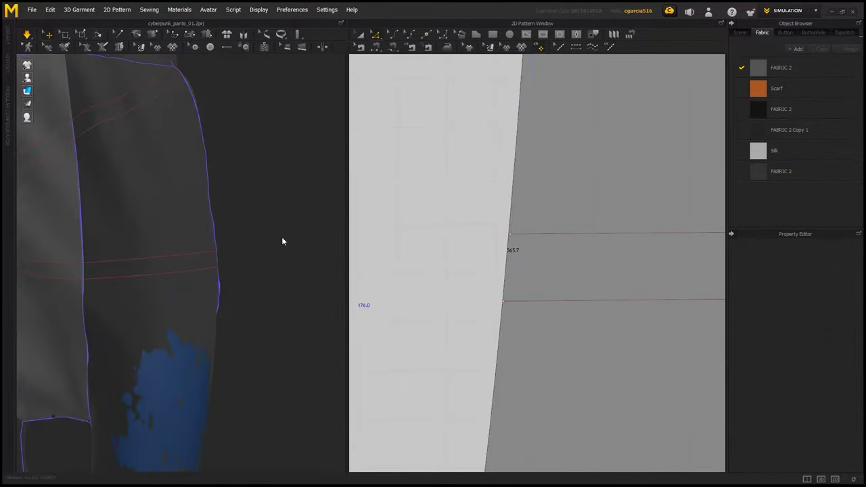
scroll(236, 316, down, 3)
scroll(224, 297, down, 3)
scroll(213, 291, up, 3)
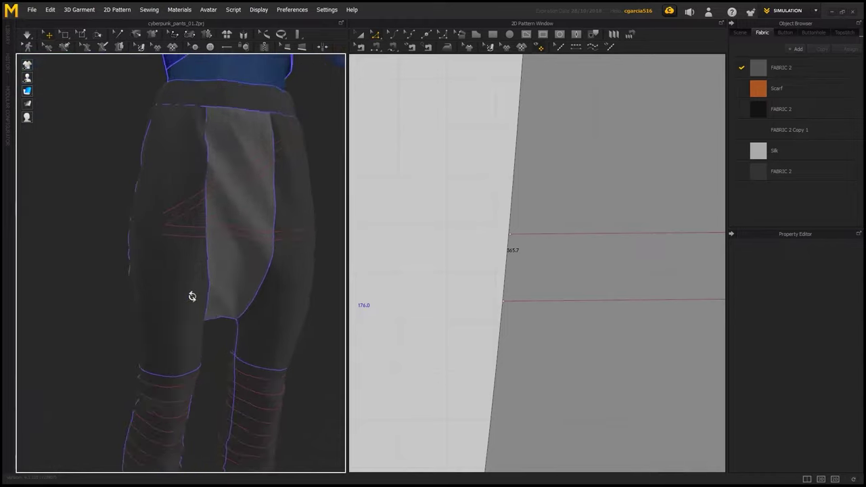
scroll(75, 257, up, 2)
click(527, 35)
scroll(432, 260, up, 2)
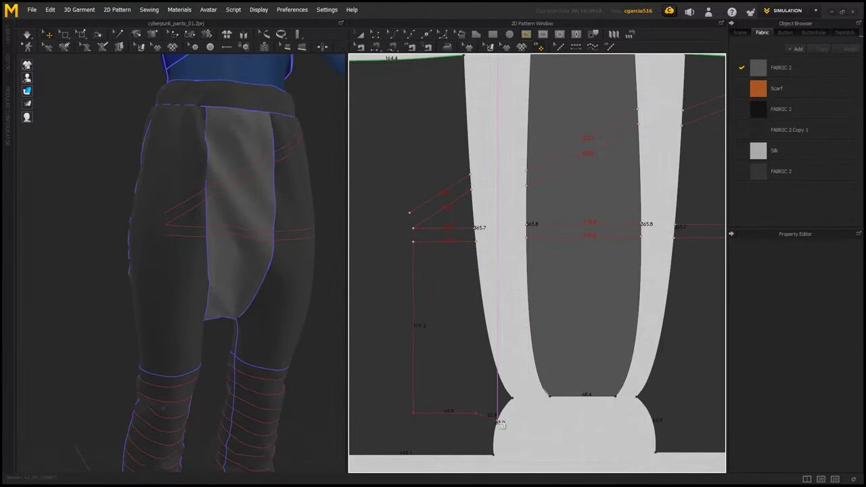
Finish the L-shaped line and add a narrow internal rectangle on the left panel.
click(272, 325)
scroll(271, 338, down, 3)
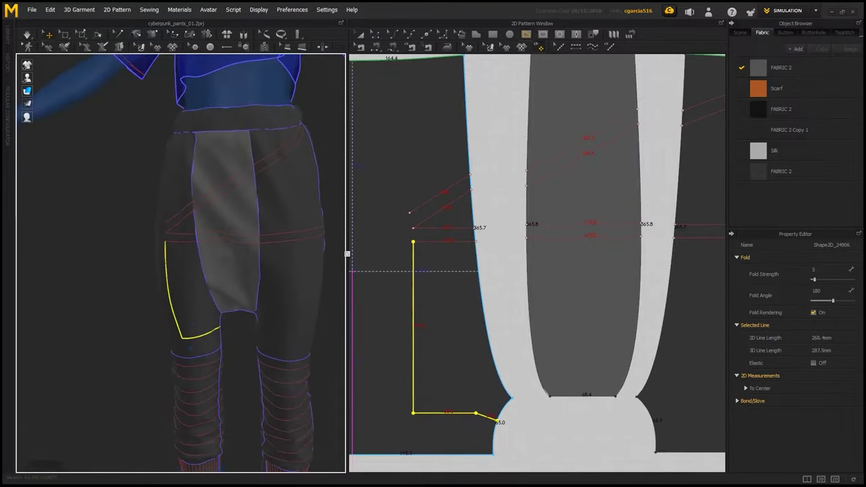
click(480, 411)
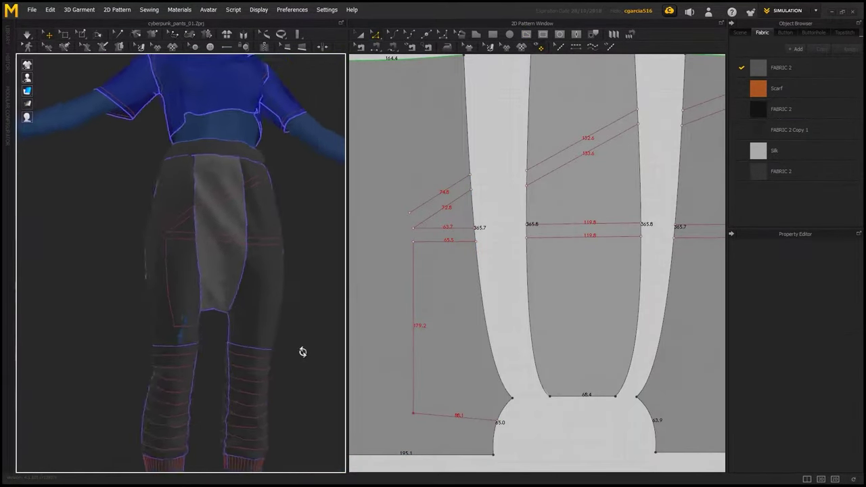
click(542, 35)
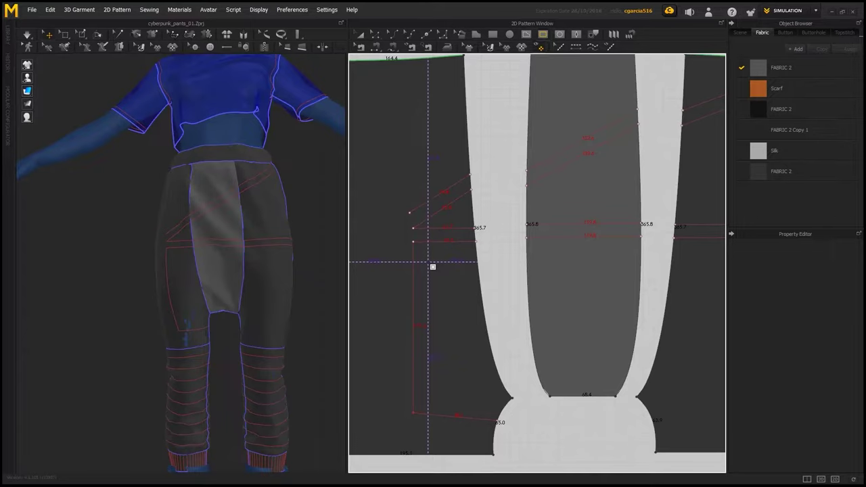
click(457, 401)
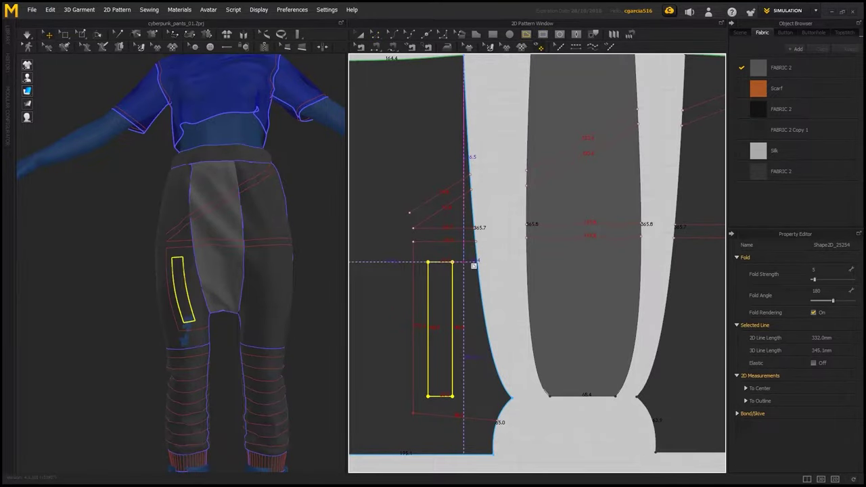
scroll(499, 245, up, 3)
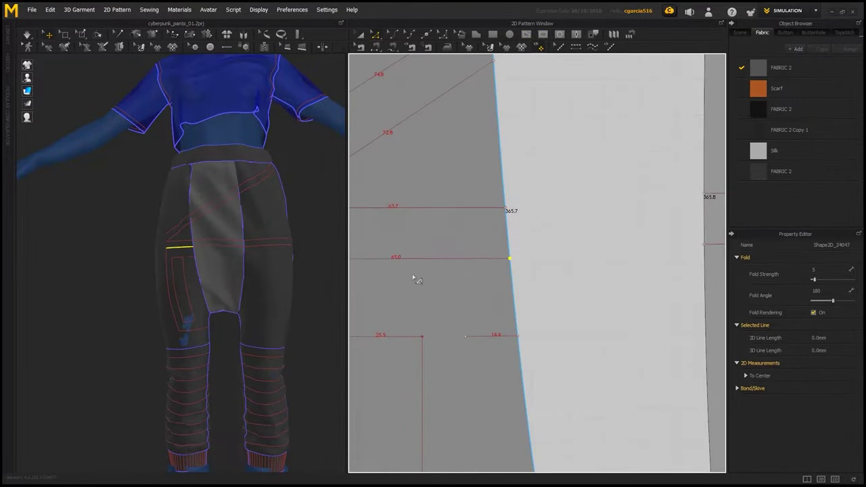
scroll(467, 291, down, 2)
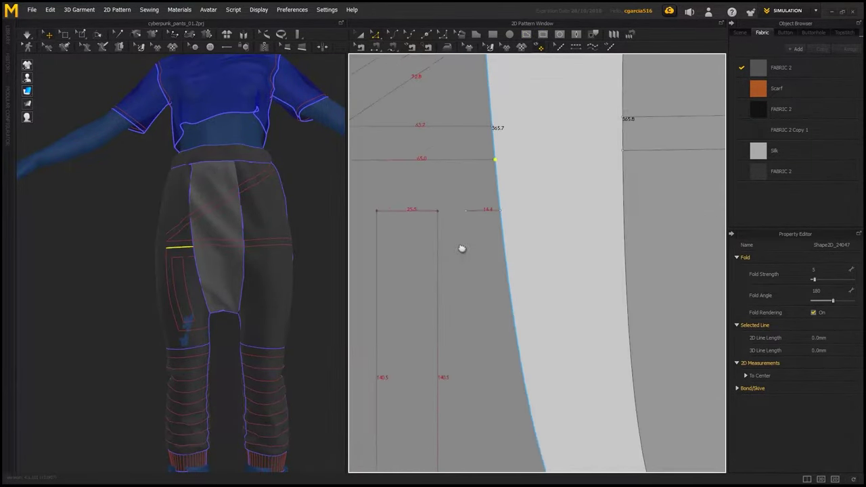
right_drag(467, 390, 484, 339)
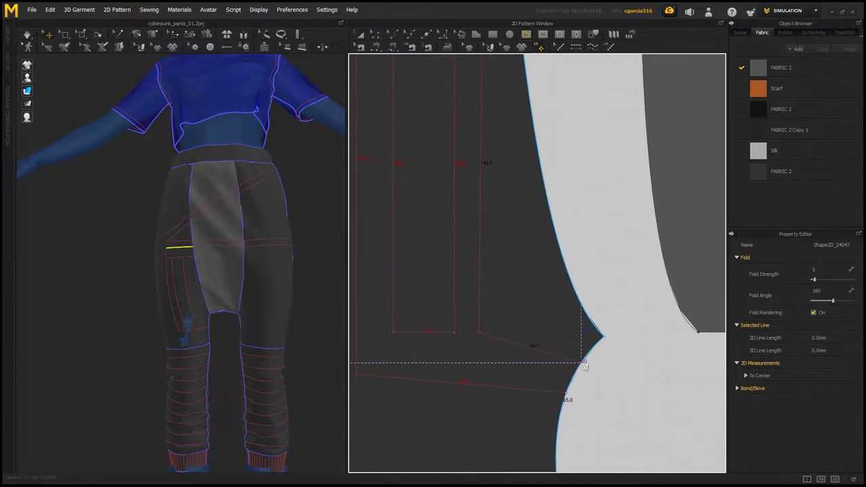
Draw an angled line down to the notch and a horizontal fold line across the middle panel.
double_click(581, 364)
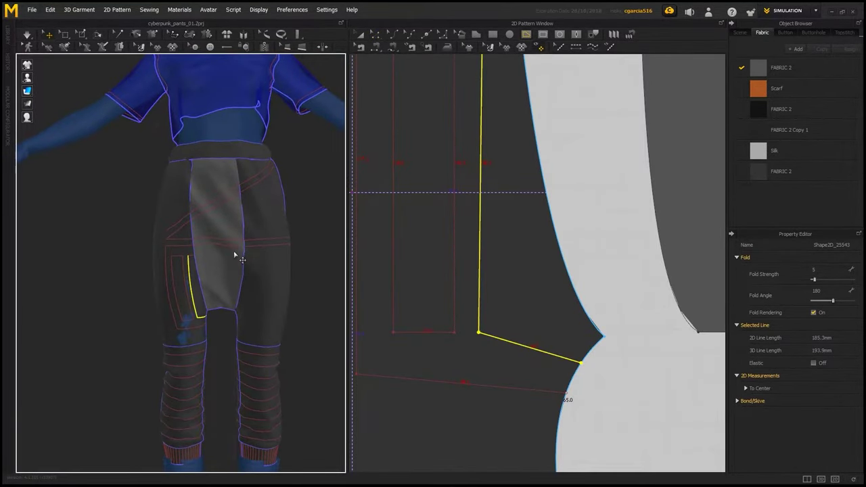
scroll(235, 255, up, 2)
scroll(232, 300, up, 2)
scroll(475, 80, down, 2)
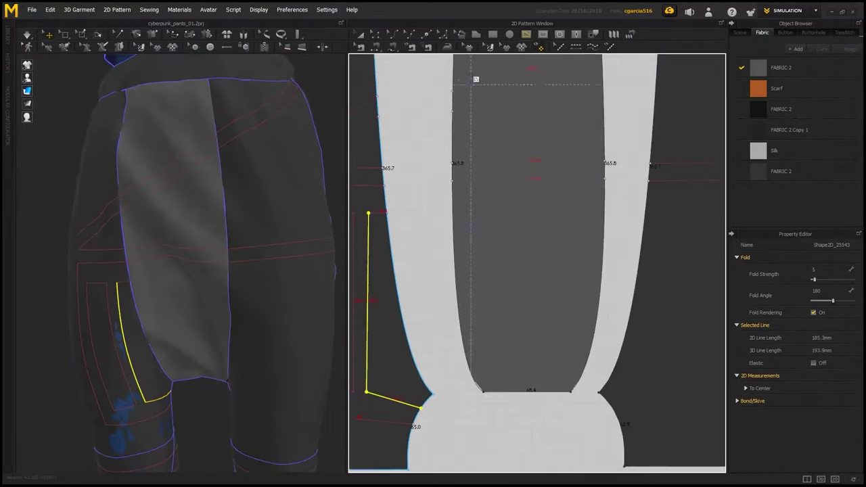
double_click(611, 214)
scroll(526, 226, up, 2)
scroll(503, 269, up, 2)
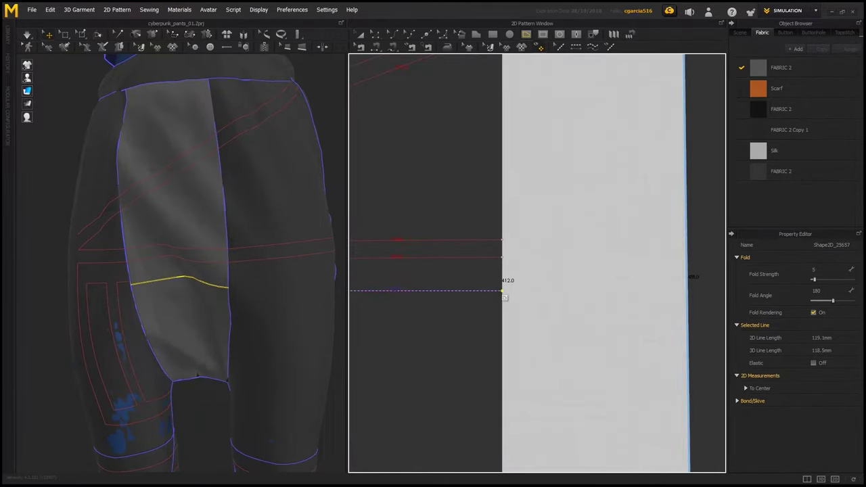
scroll(513, 242, down, 3)
scroll(474, 257, up, 1)
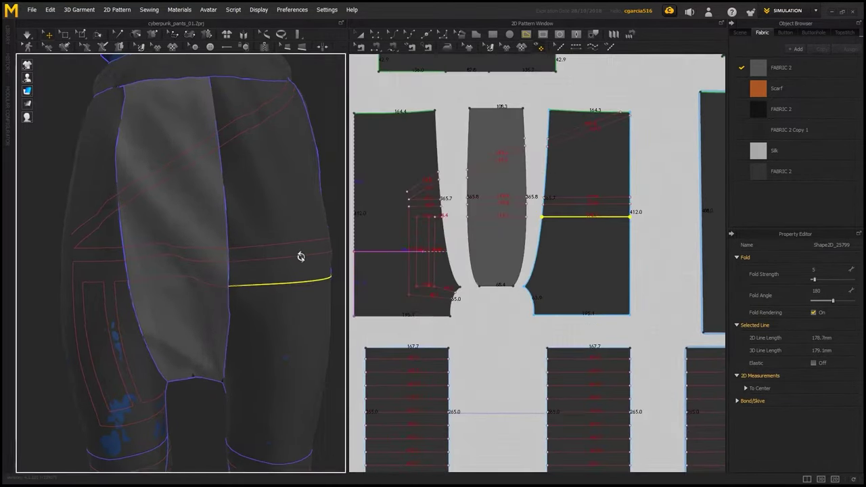
scroll(299, 253, up, 3)
scroll(514, 243, up, 3)
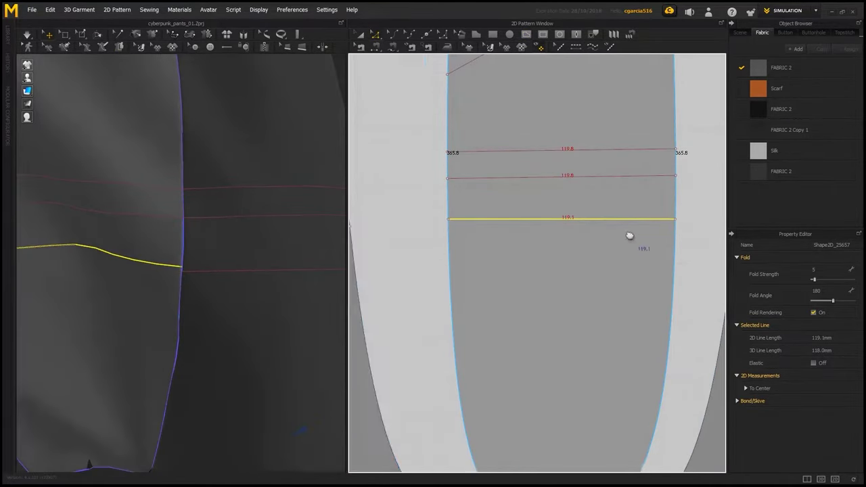
Deselect the finished fold line and adjust the pattern view.
scroll(629, 237, up, 2)
click(274, 266)
scroll(203, 243, down, 5)
scroll(169, 227, up, 3)
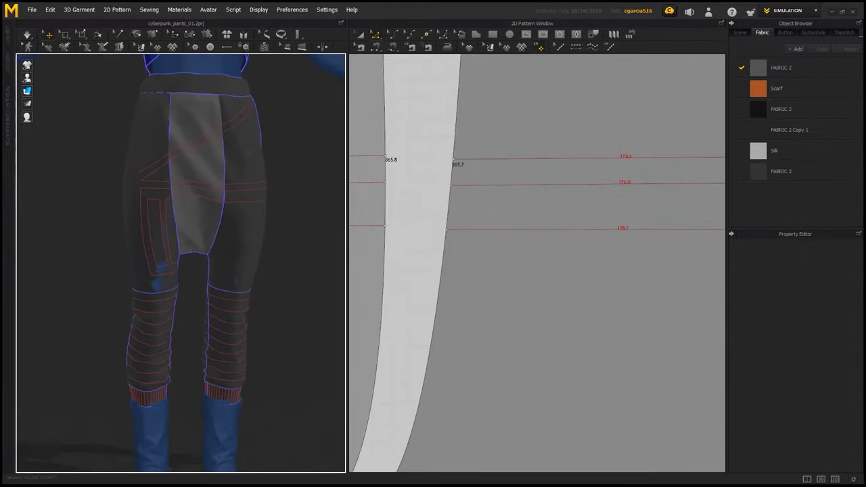
scroll(192, 240, up, 2)
scroll(199, 234, up, 2)
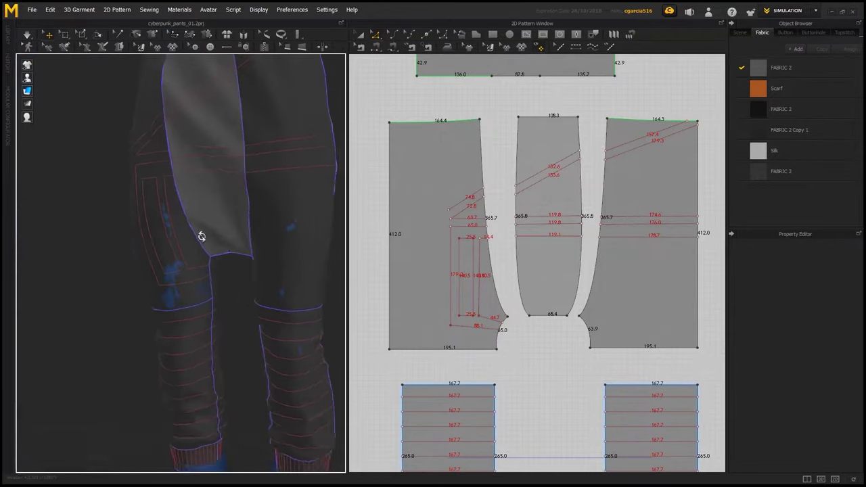
scroll(452, 273, up, 2)
scroll(452, 273, up, 2)
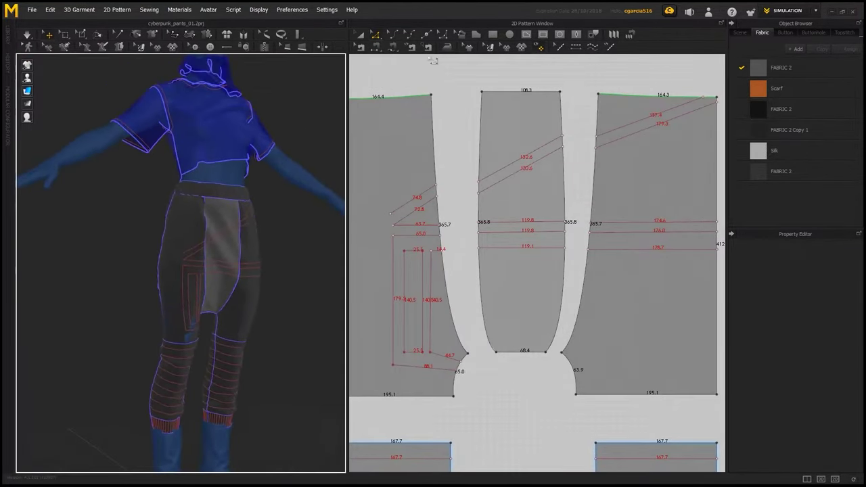
Shift the vertical fold line on the front leg piece slightly left.
click(449, 132)
scroll(450, 134, up, 2)
scroll(467, 132, up, 2)
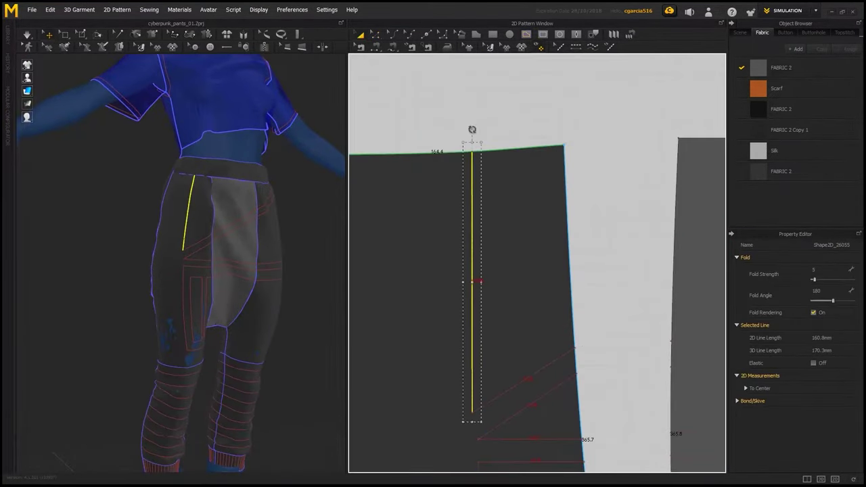
scroll(476, 87, down, 2)
click(470, 194)
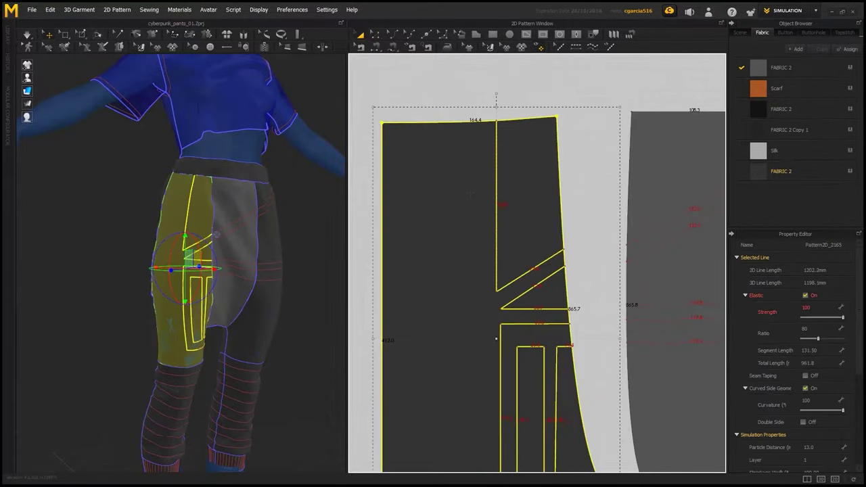
click(476, 183)
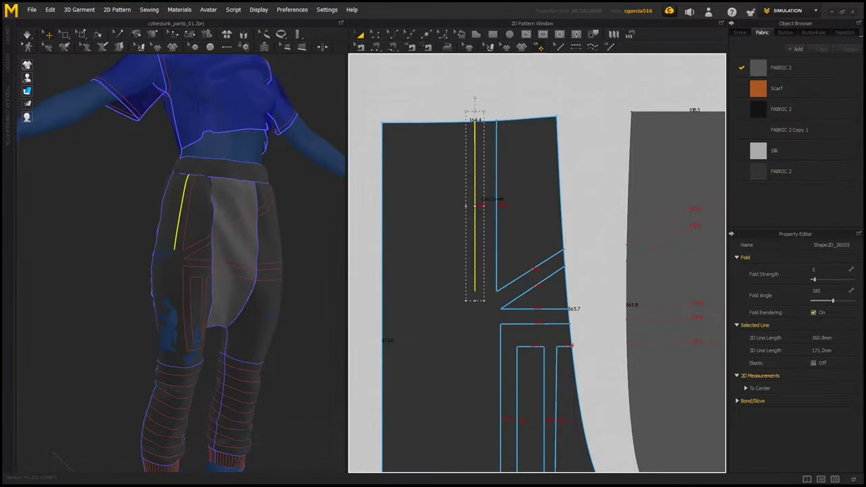
scroll(447, 206, up, 2)
drag(500, 203, 481, 203)
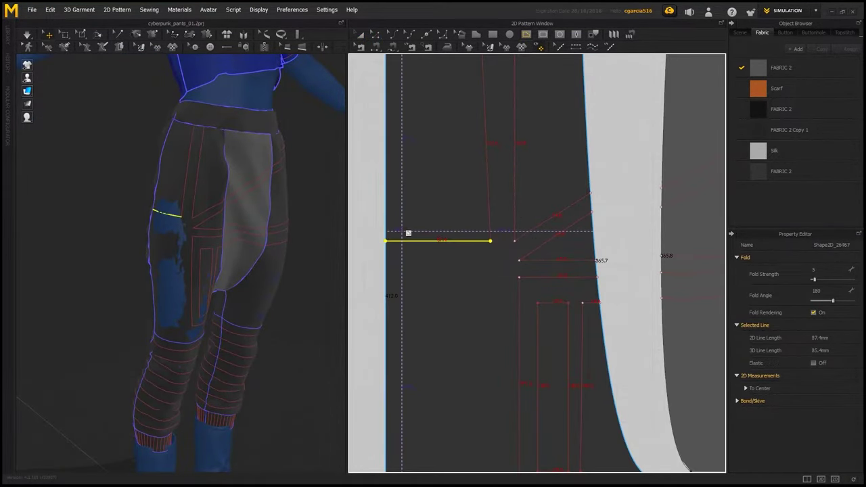
Paste a copy of the horizontal fold line further down the front piece.
key(ctrl+v)
click(440, 260)
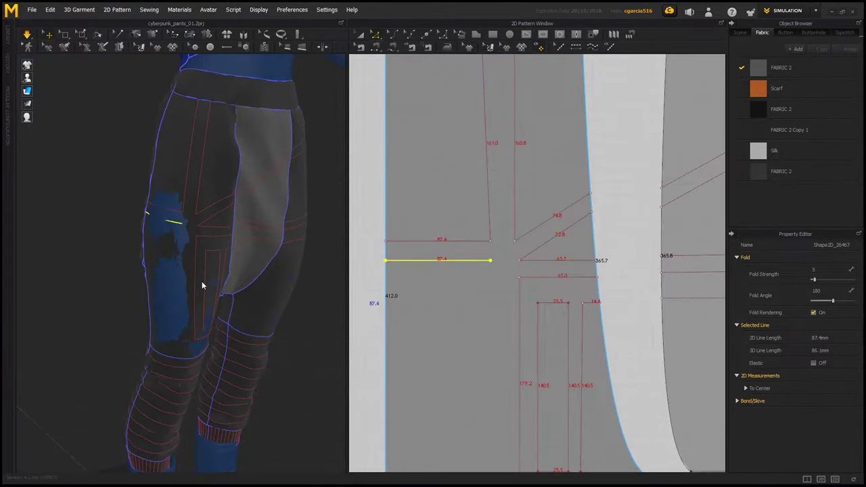
right_drag(201, 286, 232, 281)
drag(458, 260, 459, 277)
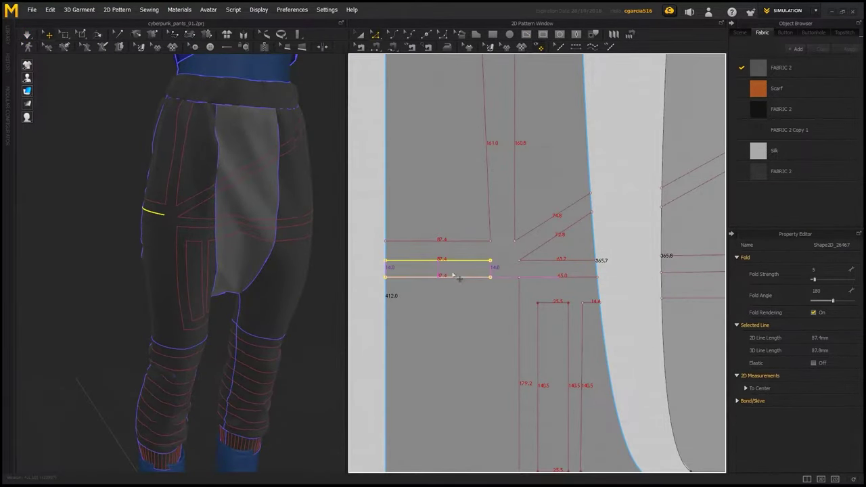
middle_drag(493, 263, 493, 163)
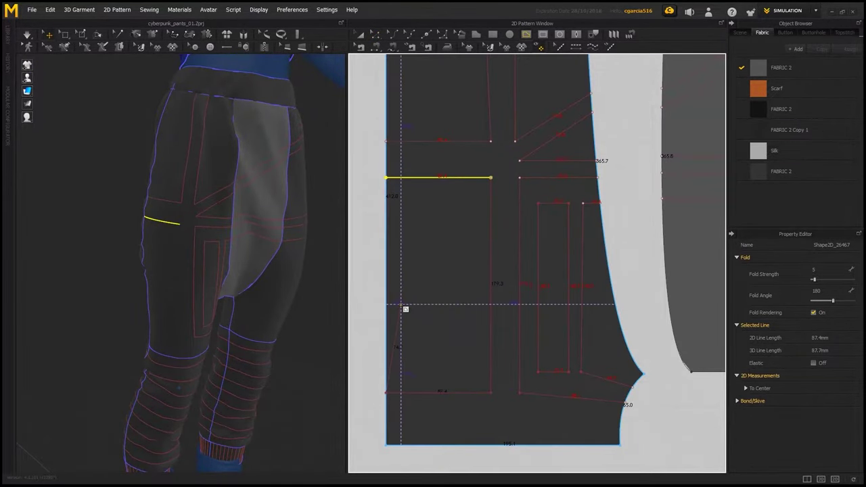
click(296, 381)
Turn the avatar to a side view and select the narrow side leg piece.
right_drag(296, 380, 176, 257)
scroll(176, 251, down, 3)
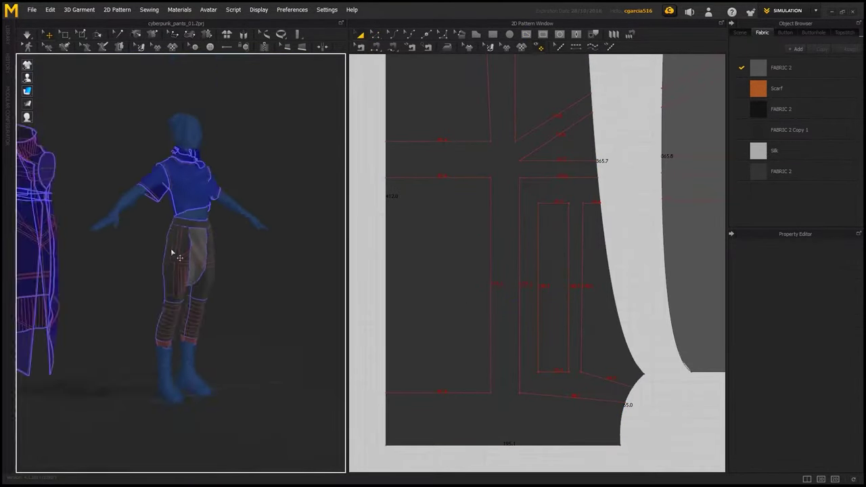
scroll(232, 303, up, 5)
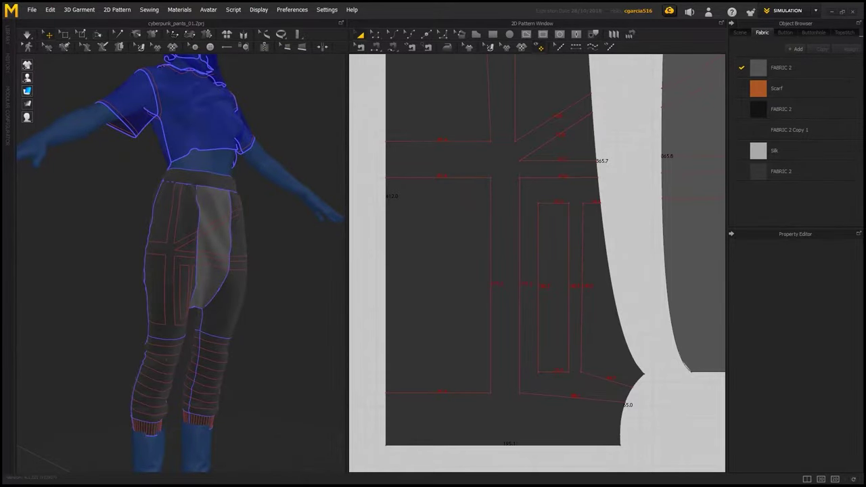
mouse_move(318, 284)
right_down()
mouse_move(264, 290)
mouse_move(280, 296)
right_up()
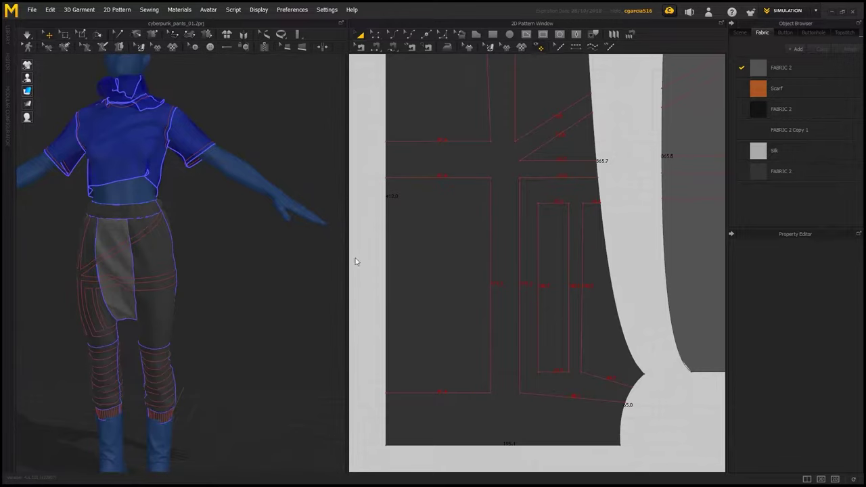
mouse_move(176, 263)
right_down()
mouse_move(141, 259)
mouse_move(125, 291)
right_up()
click(125, 291)
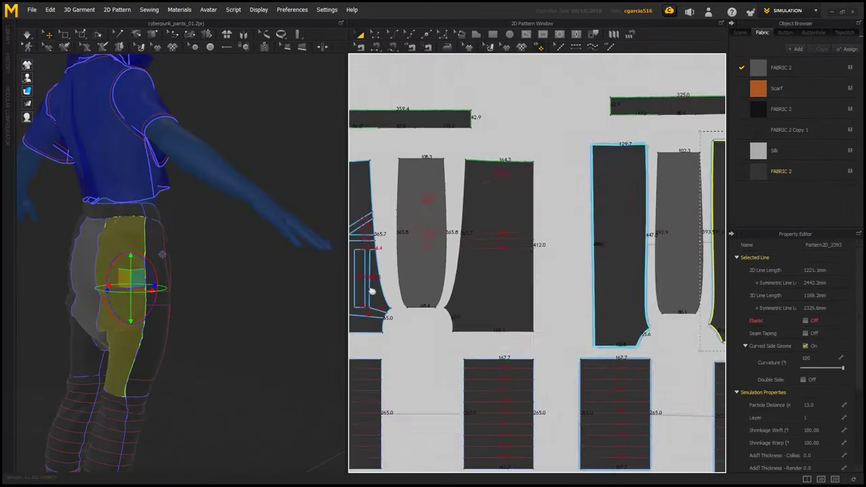
Lower the horizontal part of the side piece's L-shaped fold line.
scroll(535, 201, up, 2)
scroll(480, 169, down, 2)
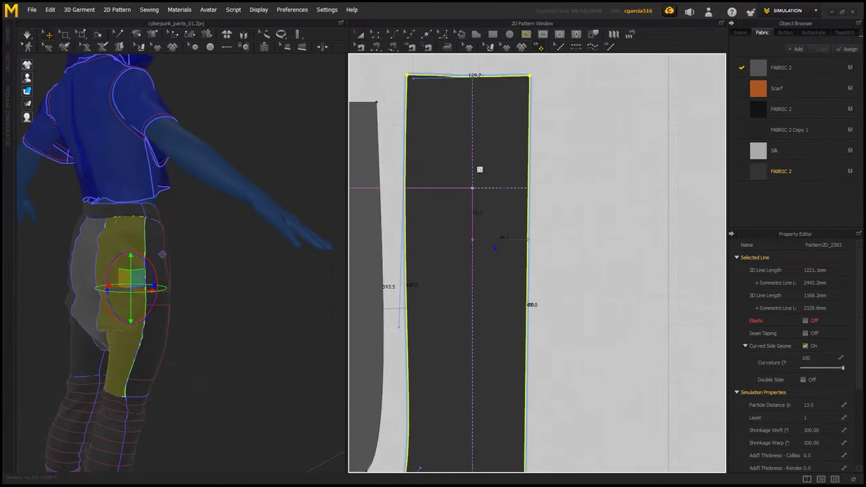
scroll(270, 277, up, 5)
drag(508, 238, 513, 255)
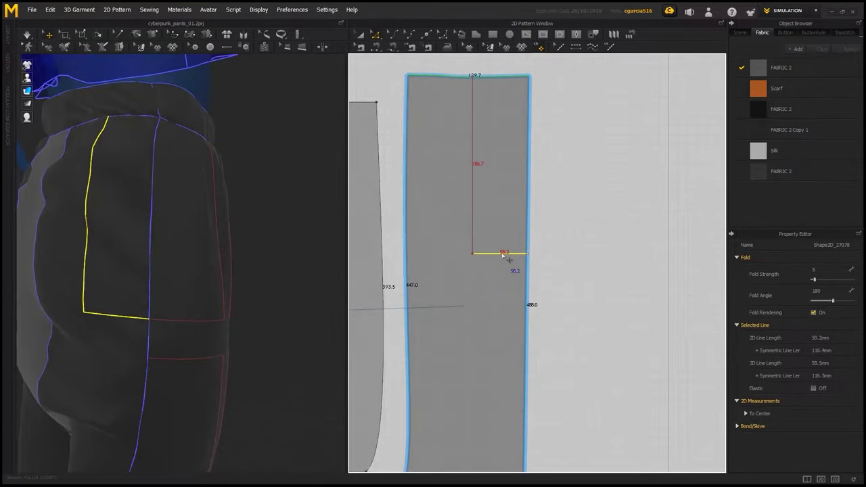
key(g)
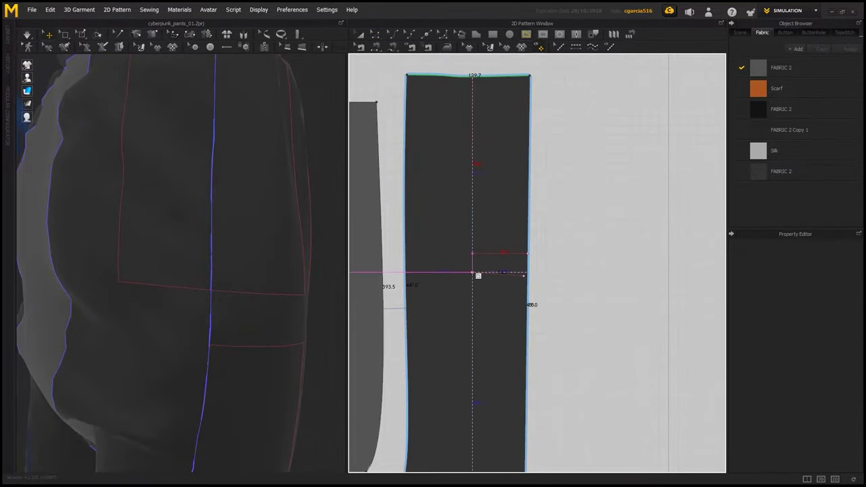
scroll(477, 276, down, 4)
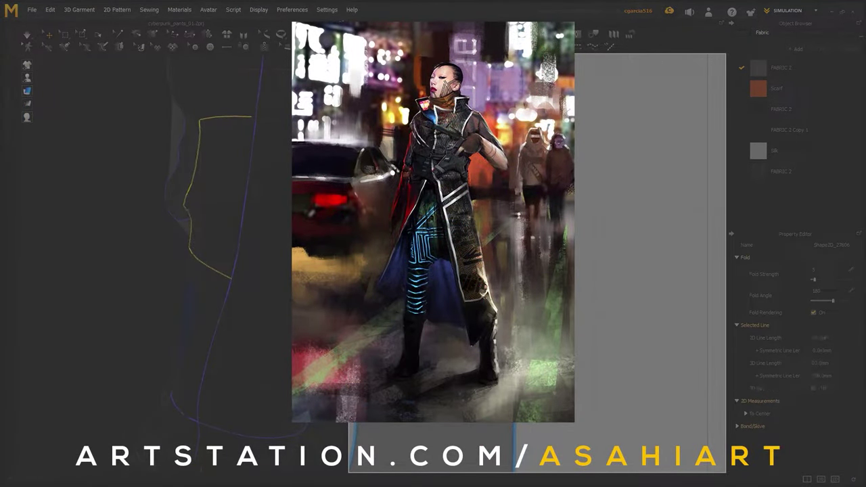
Select the box-shaped fold line on the side piece, then clear the selection.
click(189, 271)
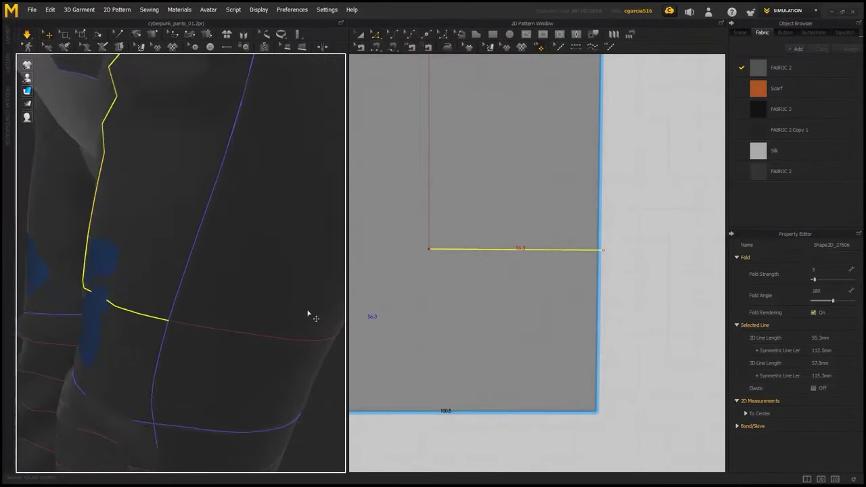
scroll(162, 255, down, 3)
click(241, 280)
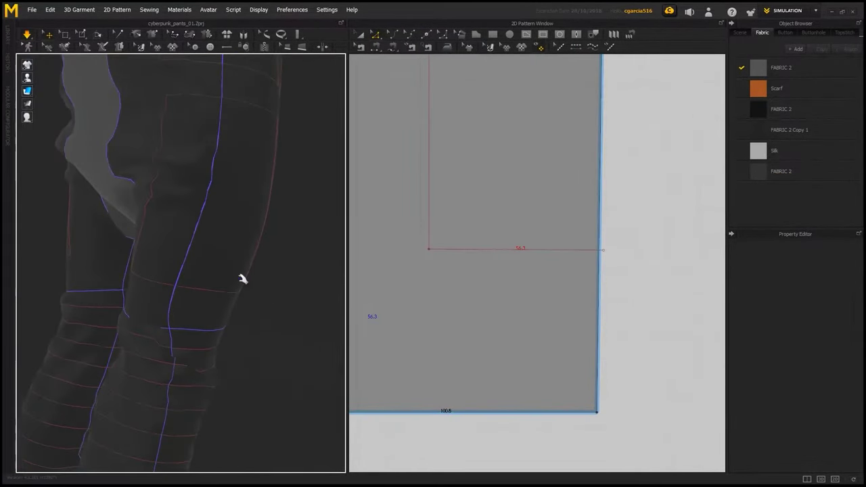
scroll(132, 287, down, 5)
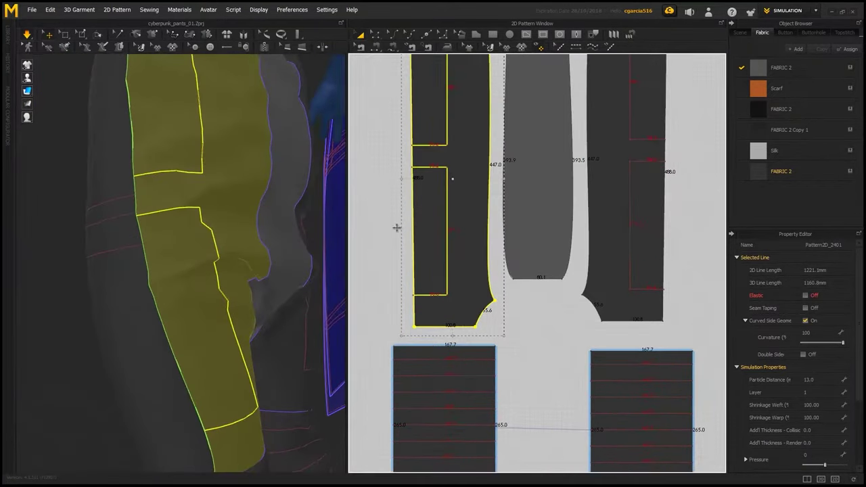
Raise the top edge of the 56.3 mm box on the side piece to make it taller.
click(433, 297)
scroll(426, 222, up, 3)
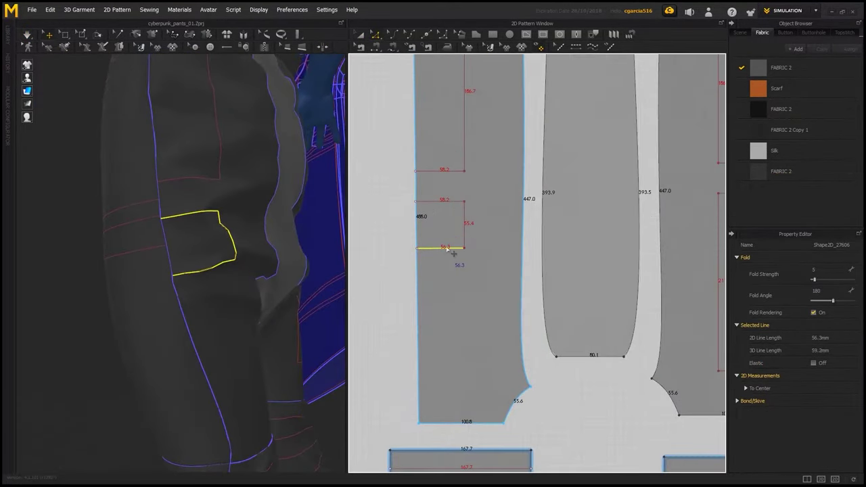
scroll(426, 222, up, 2)
click(428, 251)
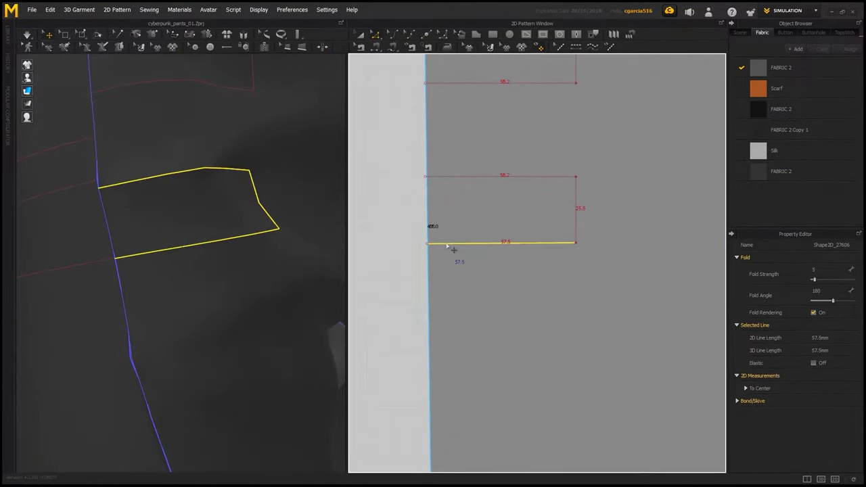
right_drag(261, 251, 258, 225)
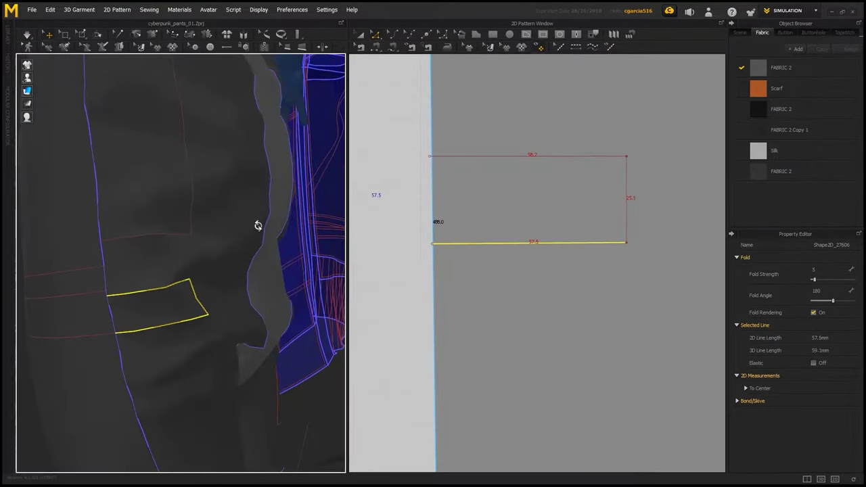
drag(557, 157, 557, 152)
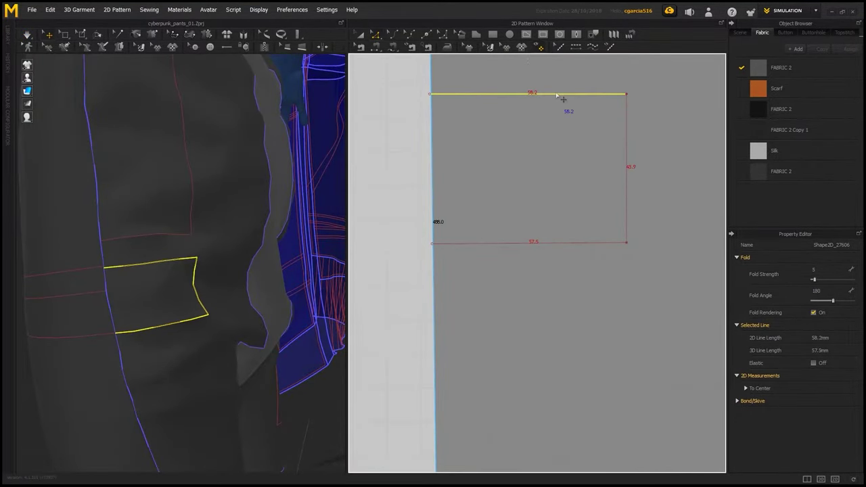
click(431, 93)
Draw an L-shaped fold line down the front leg piece.
click(238, 164)
mouse_move(238, 165)
right_down()
mouse_move(139, 242)
mouse_move(209, 237)
right_up()
scroll(211, 240, up, 5)
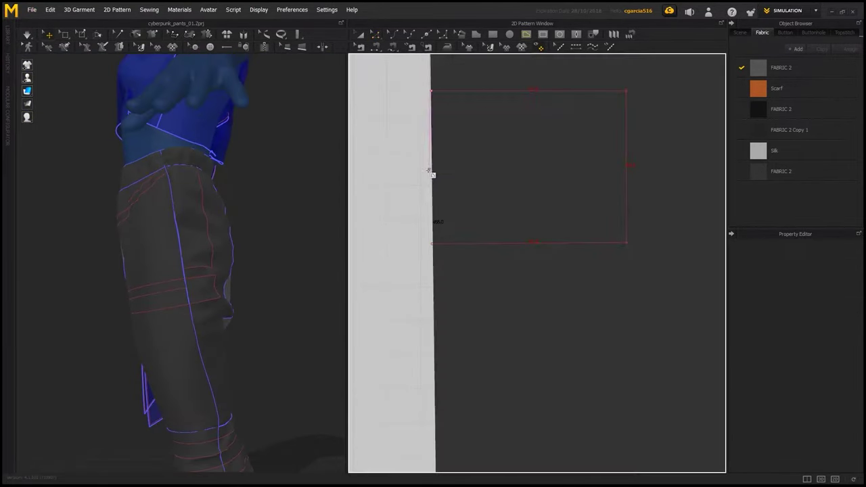
double_click(570, 167)
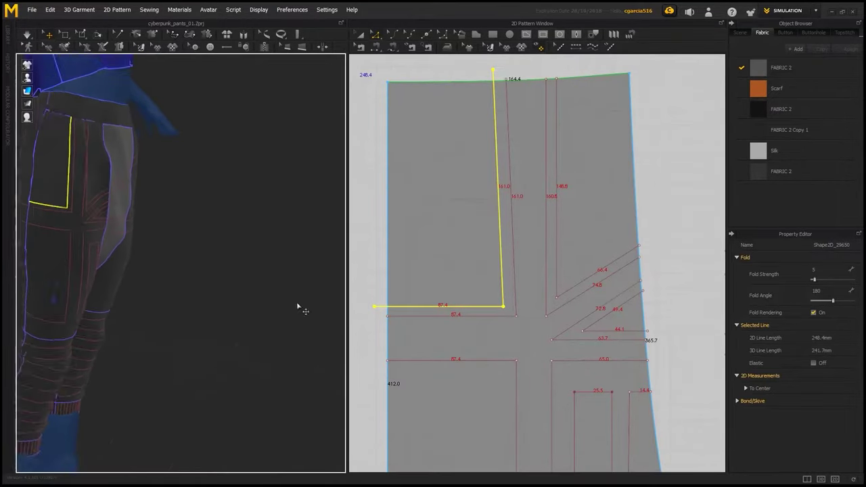
Select the L-shaped line's segments and the lower box fold line on the front panel.
click(490, 306)
right_drag(247, 232, 305, 309)
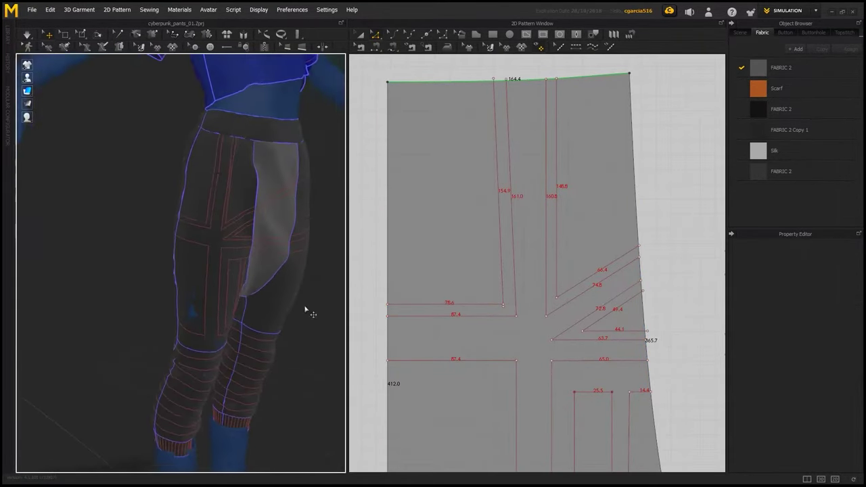
click(501, 307)
scroll(501, 352, down, 2)
click(503, 441)
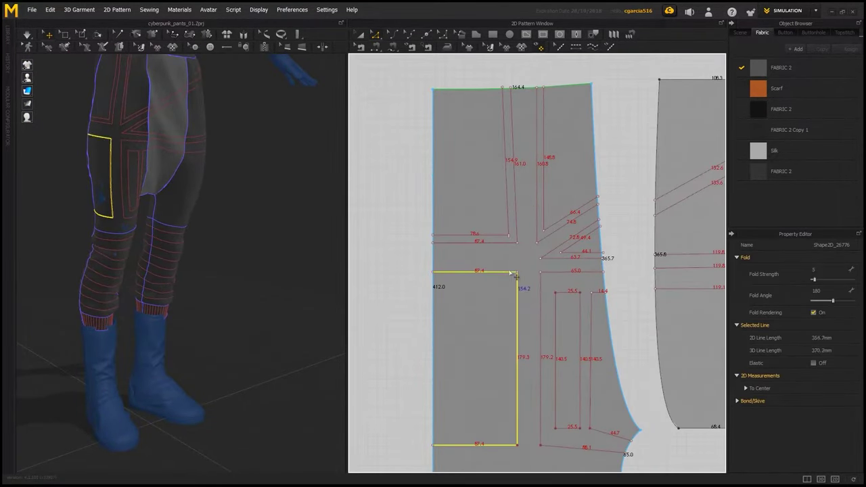
click(425, 410)
scroll(374, 402, up, 3)
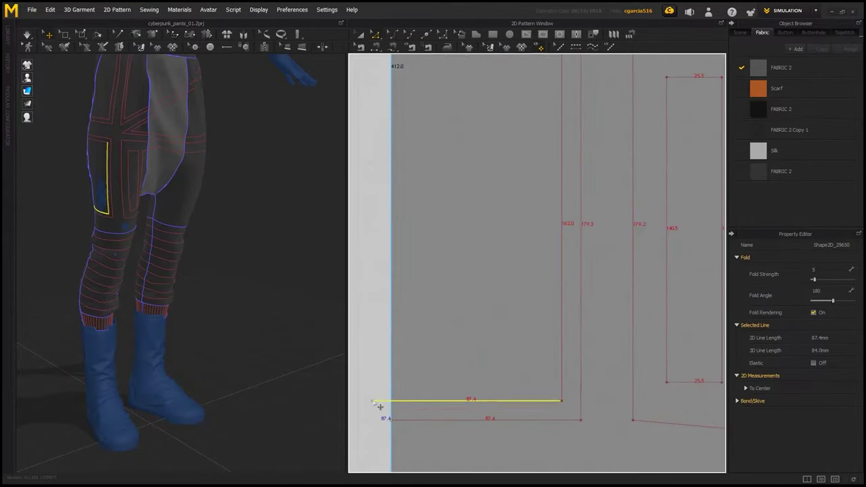
scroll(380, 406, down, 3)
scroll(408, 194, down, 3)
Select the rectangle's internal line edges, including its 25.5 mm short edge and top edge.
click(458, 332)
key(g)
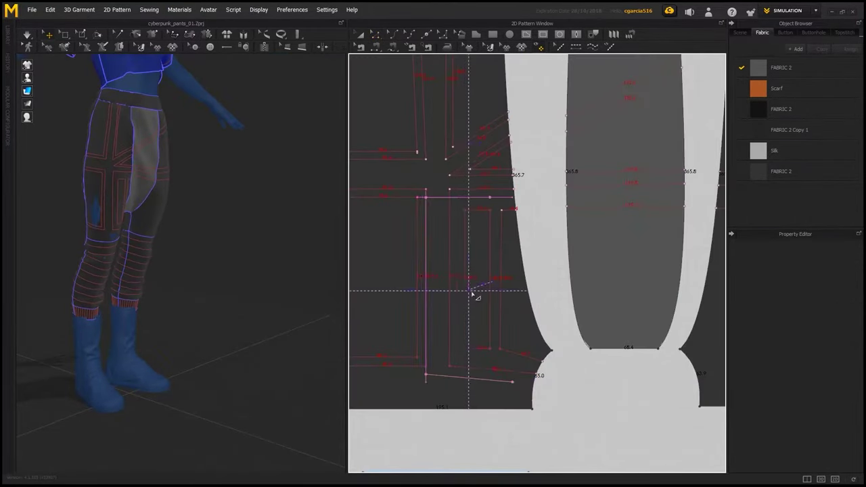
key(z)
scroll(440, 223, up, 2)
click(438, 161)
scroll(521, 217, down, 2)
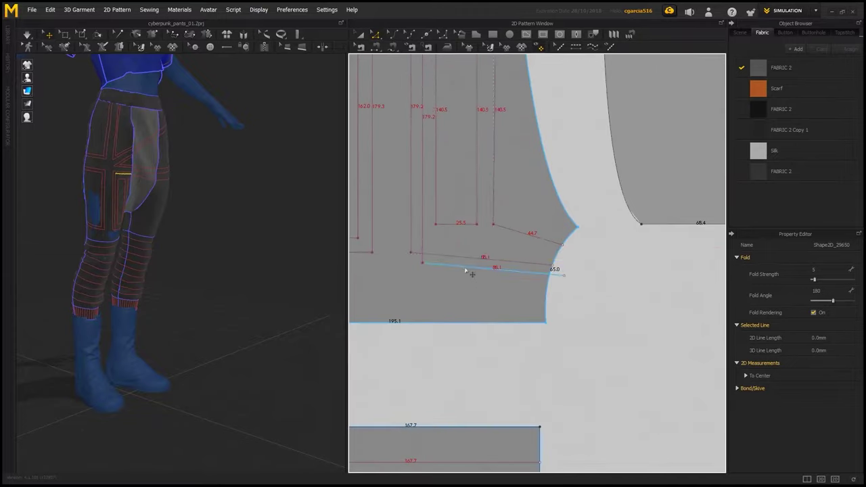
scroll(470, 270, up, 2)
click(497, 262)
scroll(189, 272, up, 3)
scroll(512, 296, down, 3)
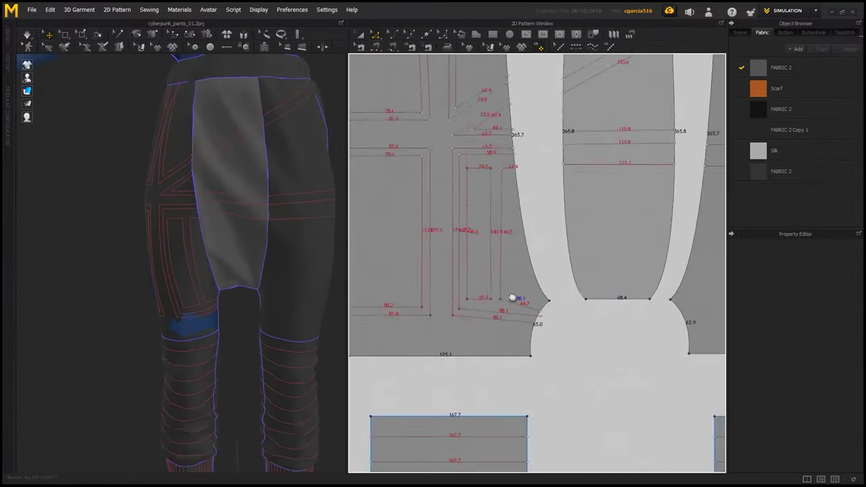
click(516, 304)
scroll(513, 315, up, 3)
click(496, 374)
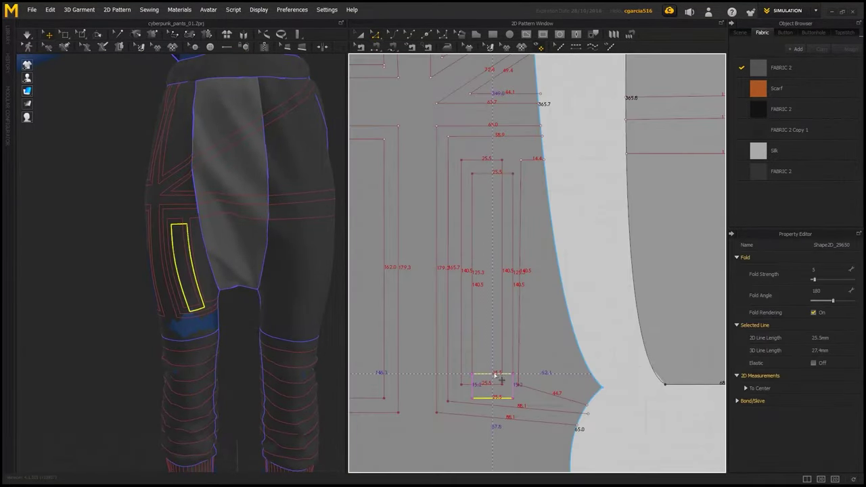
click(483, 172)
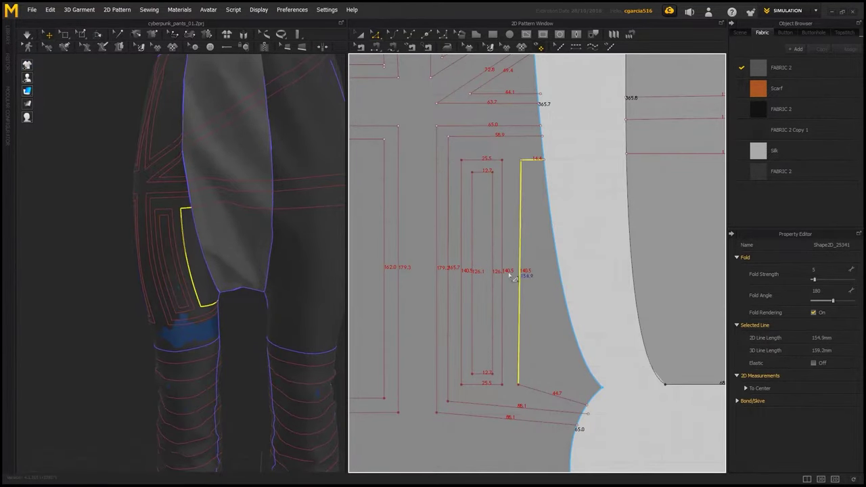
Paste an offset duplicate, nesting a narrower 12.7 box inside the 25.5 box.
key(ctrl+v)
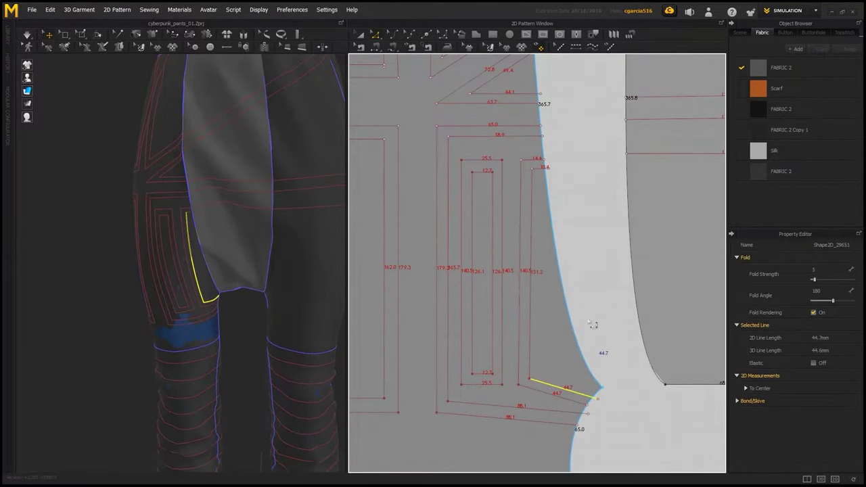
click(271, 308)
scroll(270, 308, up, 5)
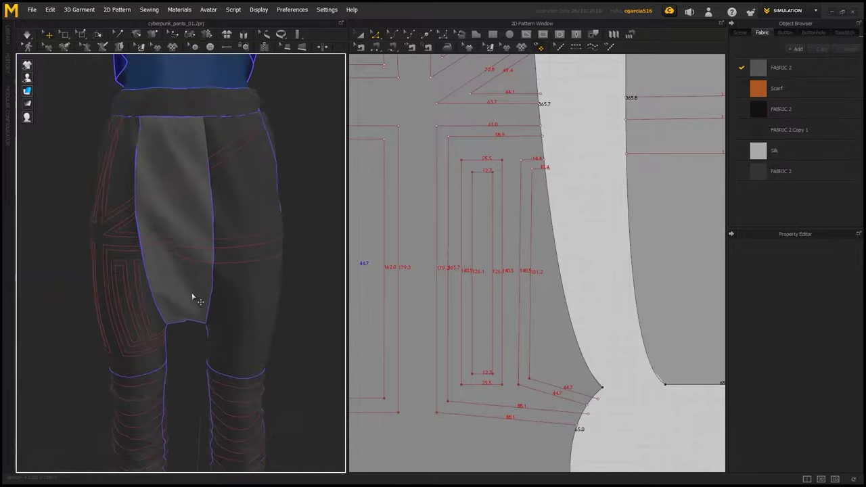
scroll(199, 220, up, 5)
scroll(154, 183, up, 5)
Draw a diagonal 132.6 mm internal line across the upper leg panel.
key(ctrl+v)
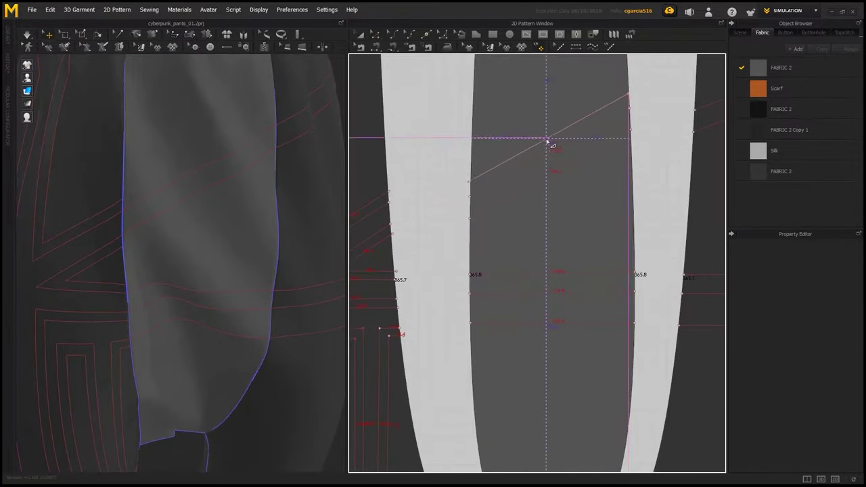
click(549, 138)
scroll(167, 340, down, 5)
scroll(168, 339, up, 5)
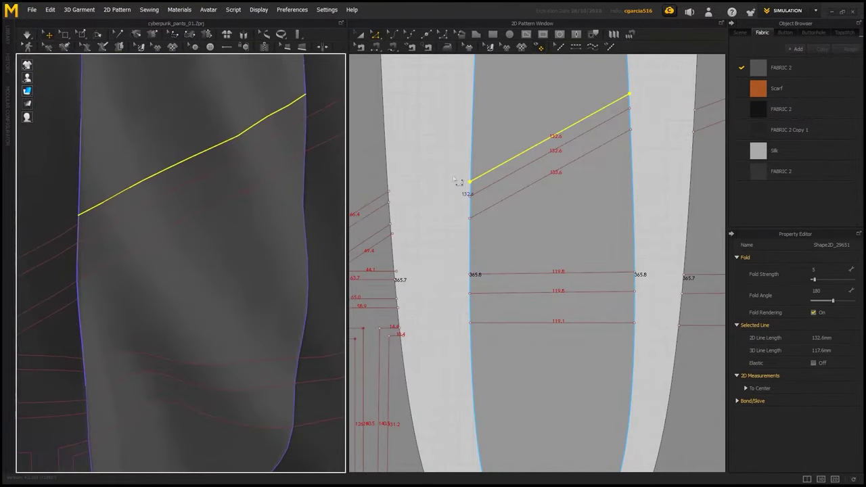
scroll(460, 183, up, 2)
scroll(228, 196, up, 2)
scroll(432, 206, up, 3)
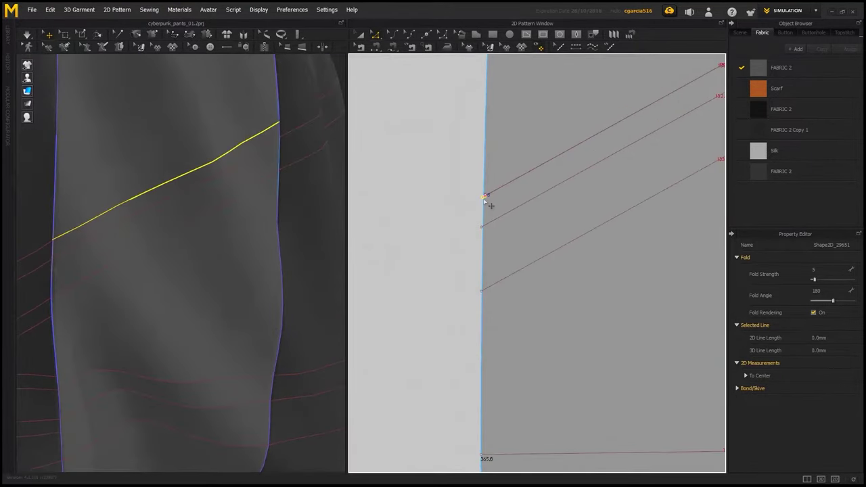
Add a diagonal line from the left seam, a horizontal fold line, and a diagonal on the other panel.
drag(513, 284, 644, 244)
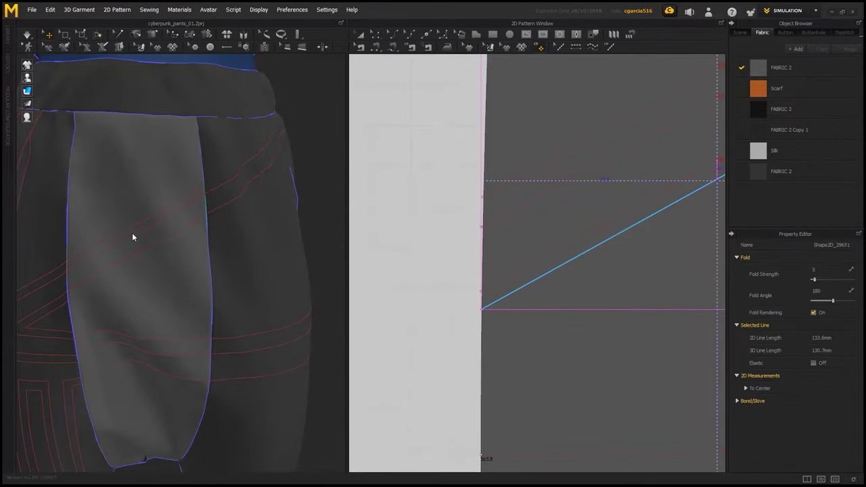
scroll(131, 232, up, 3)
scroll(108, 257, up, 2)
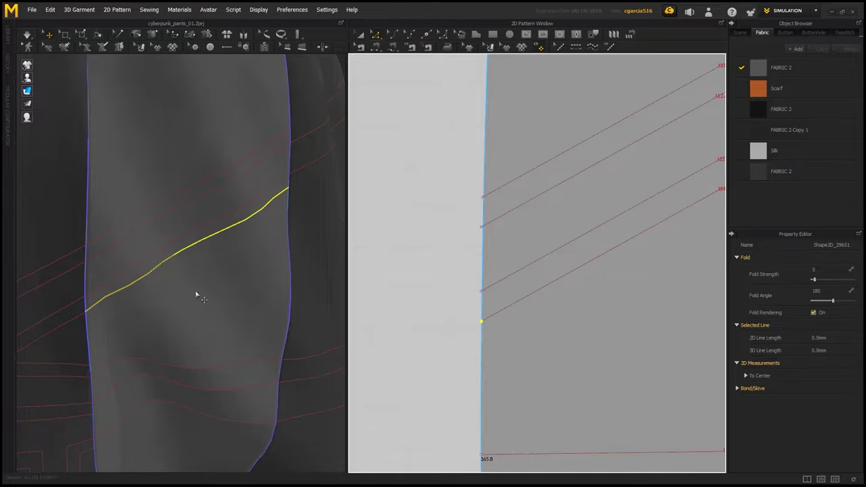
scroll(203, 298, down, 5)
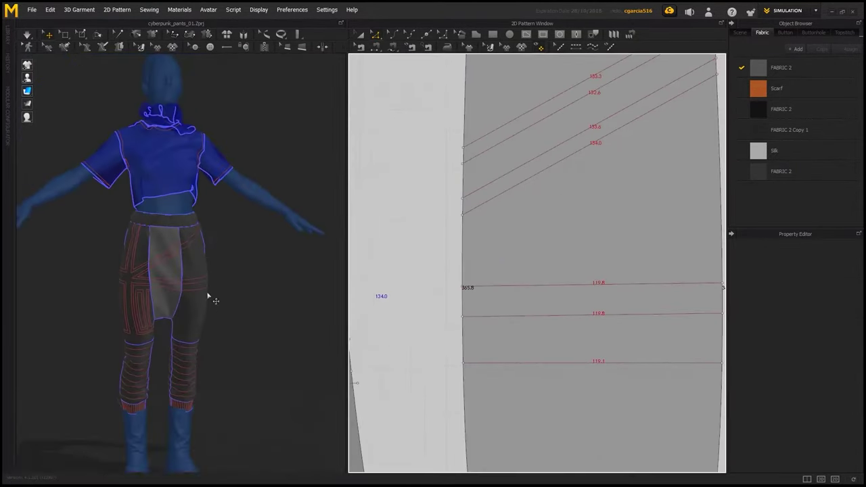
click(529, 365)
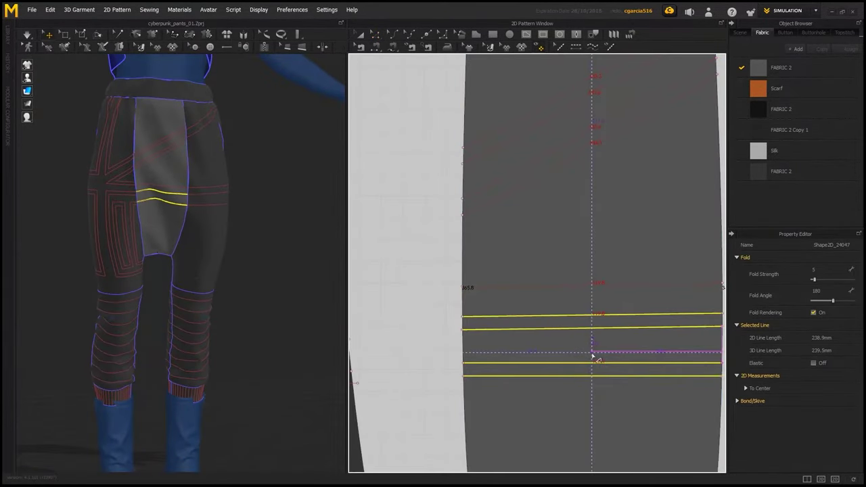
key(a)
scroll(211, 232, up, 3)
scroll(201, 418, up, 3)
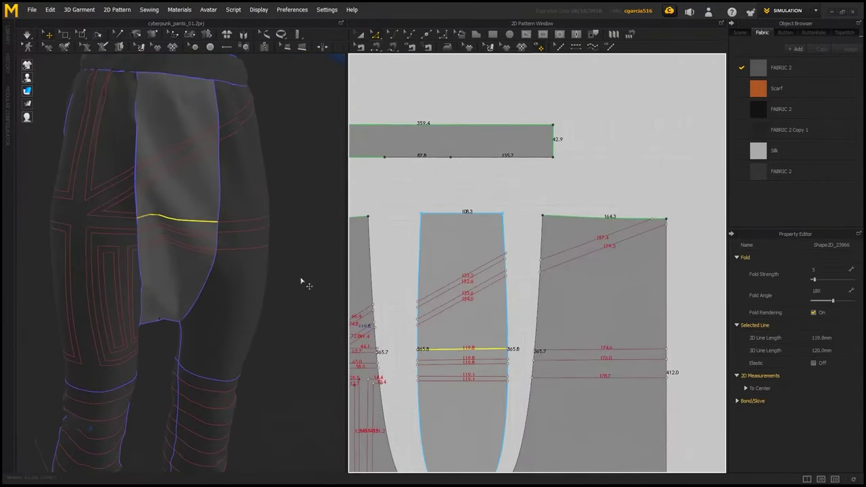
scroll(392, 334, up, 5)
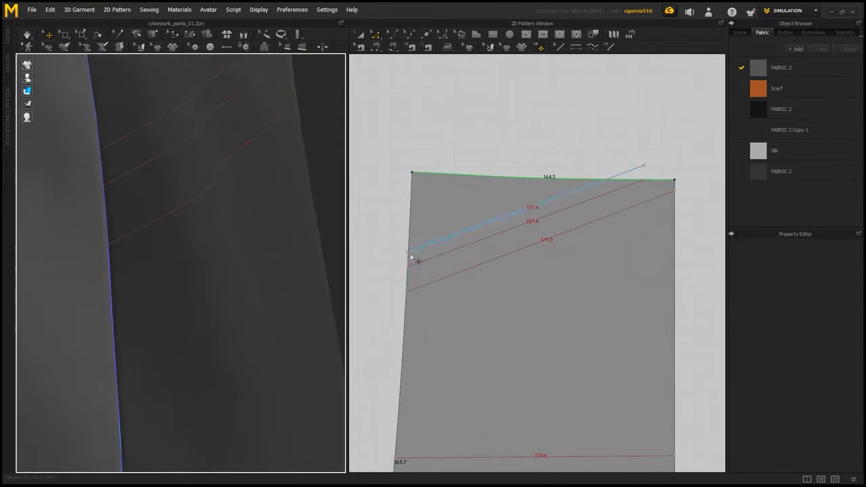
click(409, 254)
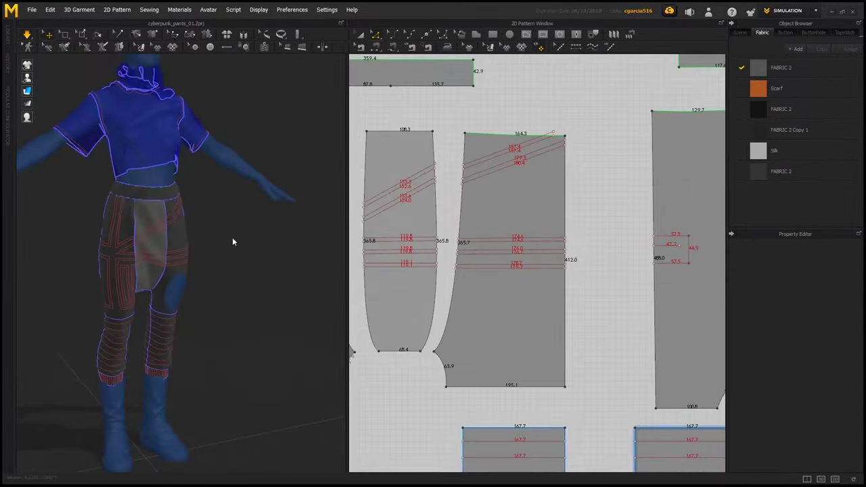
Draw a new 42.1 mm internal line on the side pant panel.
right_drag(154, 268, 165, 307)
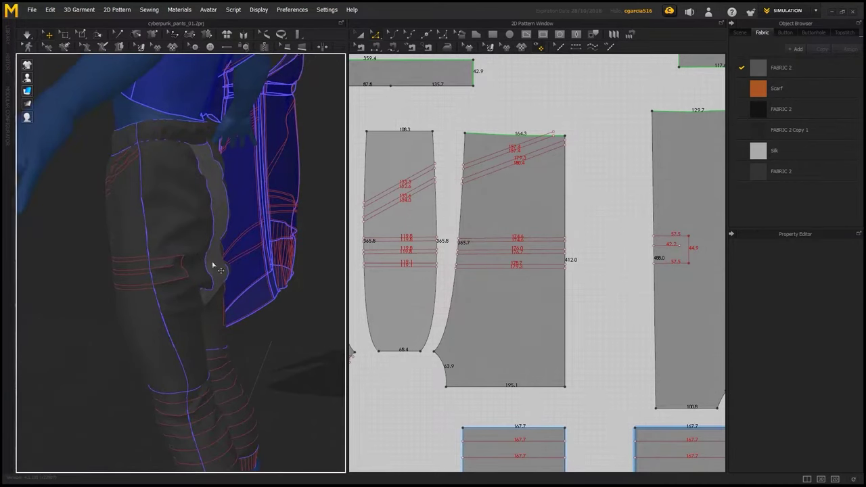
key(g)
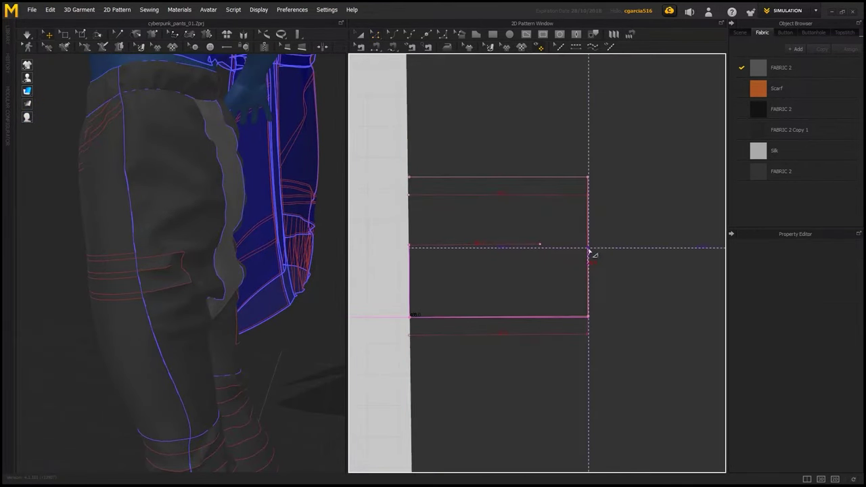
click(588, 255)
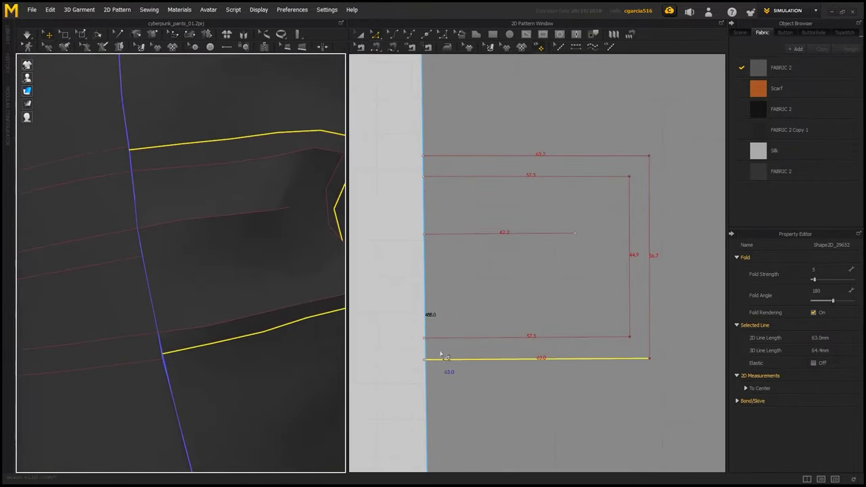
key(g)
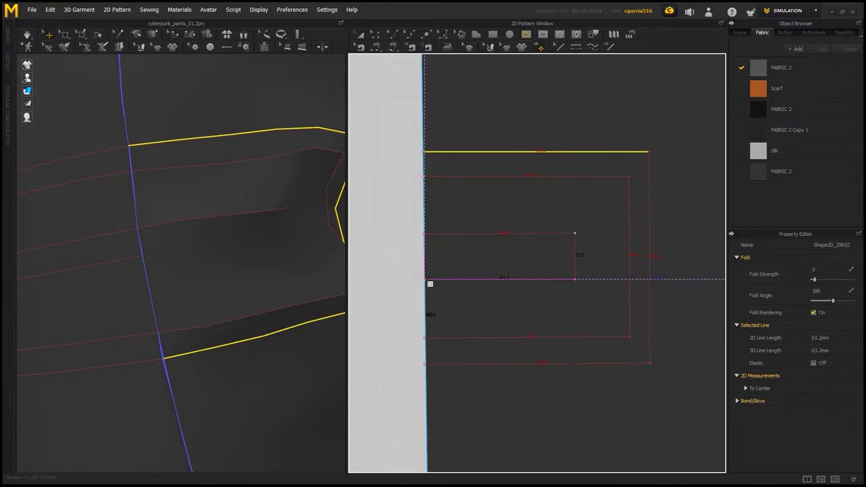
double_click(426, 280)
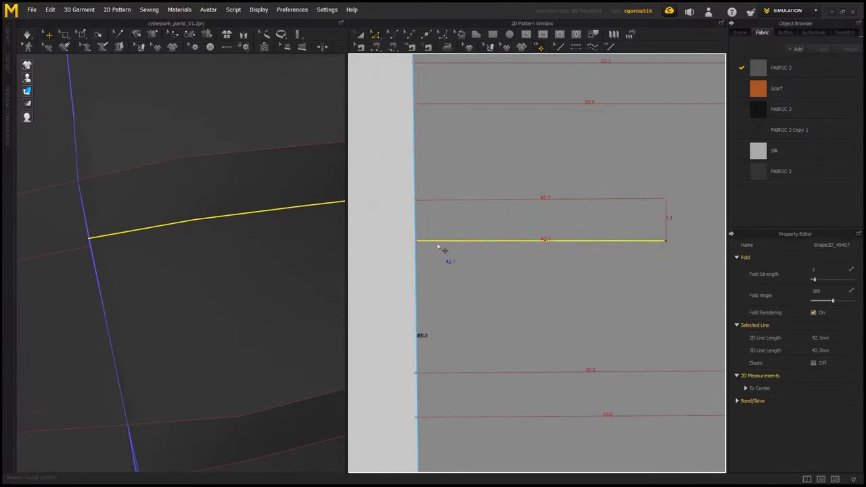
Draw an L-shaped internal line with a 58.2 mm segment plus another line on the side panel.
scroll(263, 319, down, 5)
right_drag(207, 325, 273, 307)
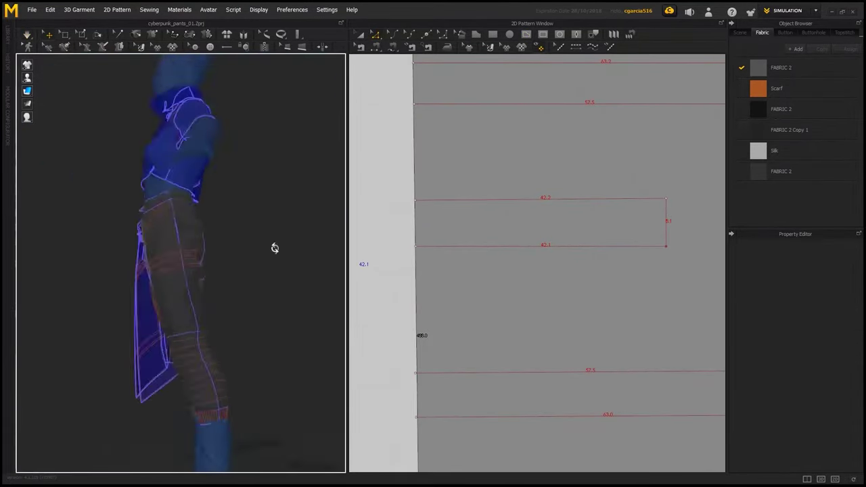
scroll(218, 282, up, 5)
scroll(527, 270, down, 5)
scroll(487, 223, up, 5)
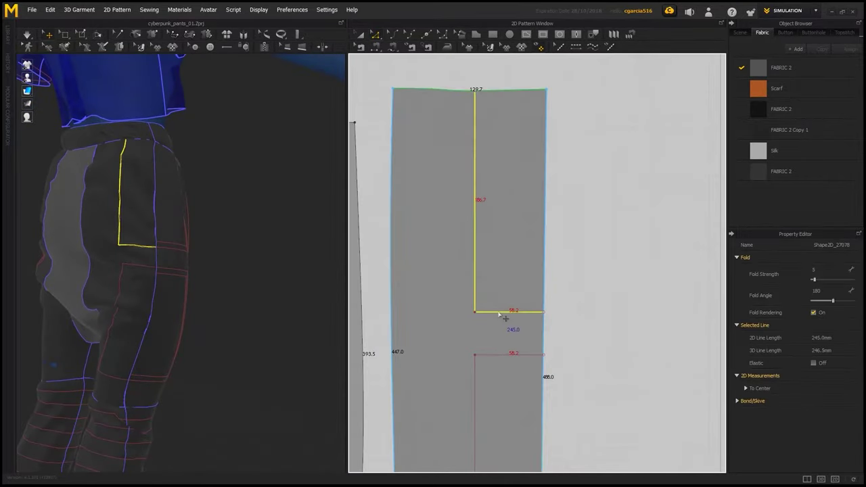
double_click(485, 231)
click(566, 283)
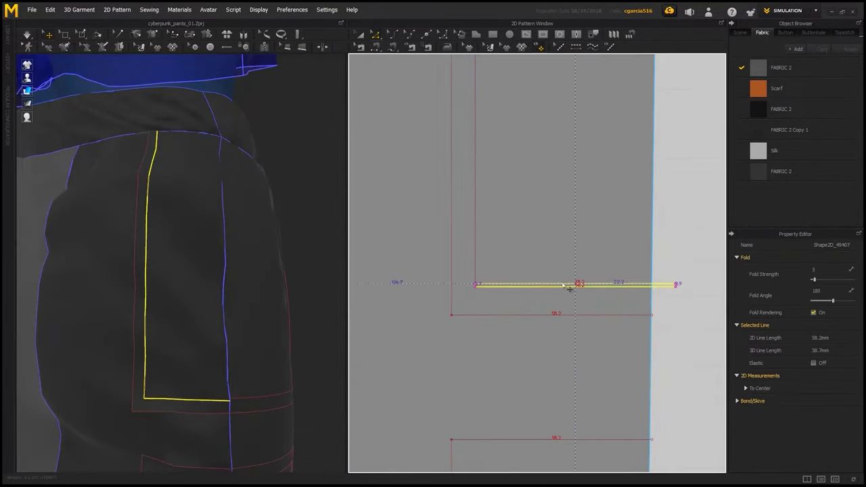
double_click(665, 288)
scroll(467, 316, down, 2)
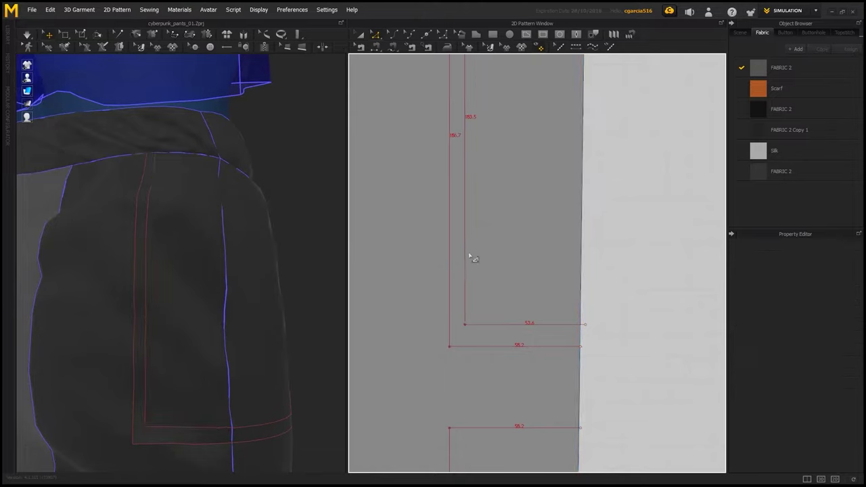
click(469, 256)
click(454, 312)
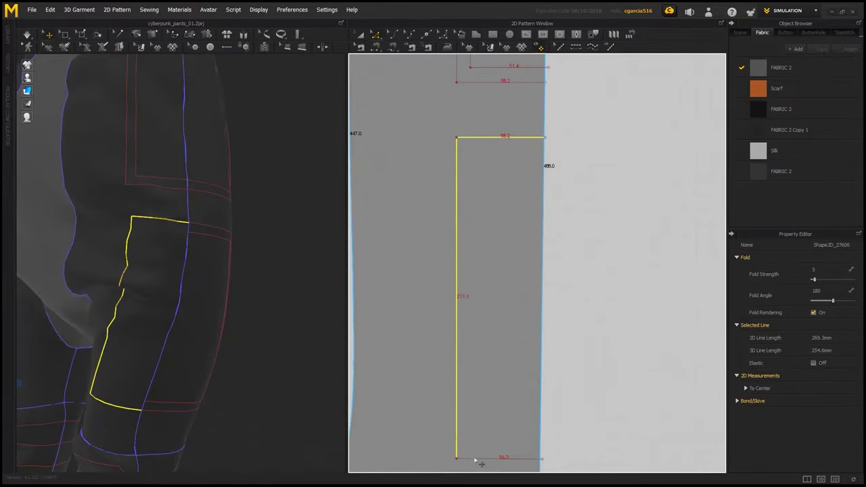
Copy the lower L-shaped line and place the duplicate offset to the right.
key(ctrl+c)
key(ctrl+v)
click(476, 299)
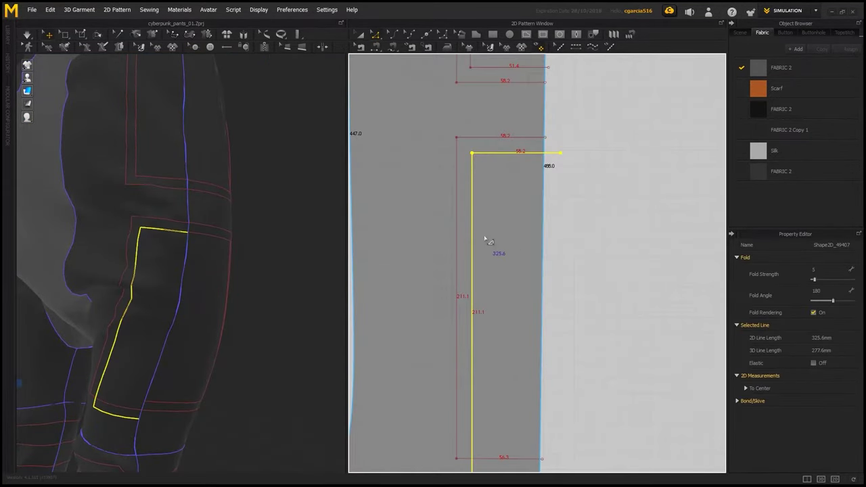
scroll(244, 222, up, 5)
scroll(557, 242, up, 4)
scroll(541, 184, down, 3)
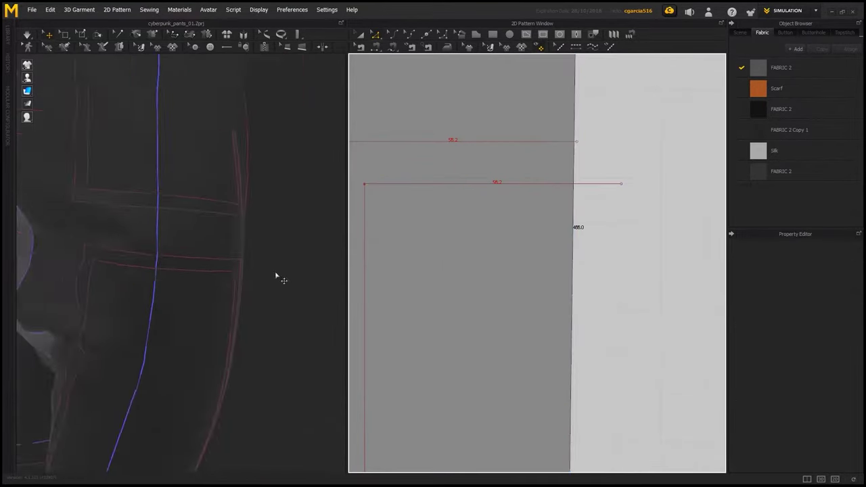
scroll(280, 277, up, 4)
scroll(501, 386, up, 3)
Drag the 56.3 mm fold line into position across the narrow leg panel.
drag(442, 297, 571, 319)
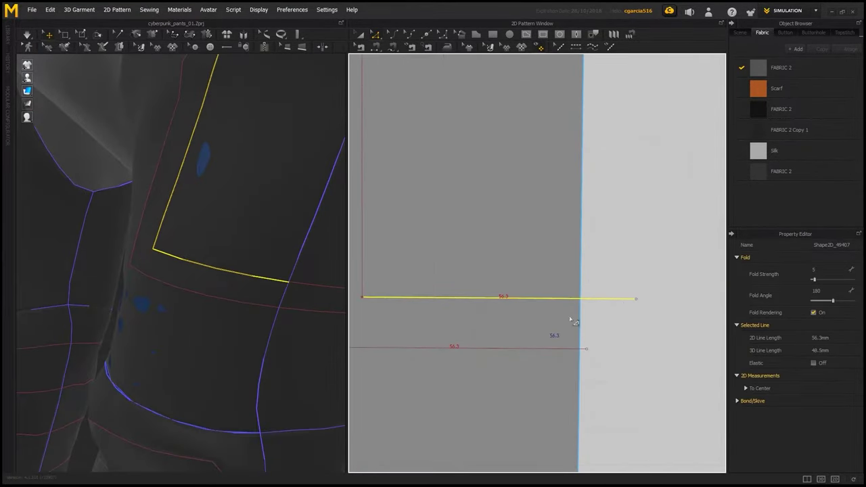
scroll(261, 237, down, 5)
right_drag(261, 248, 212, 251)
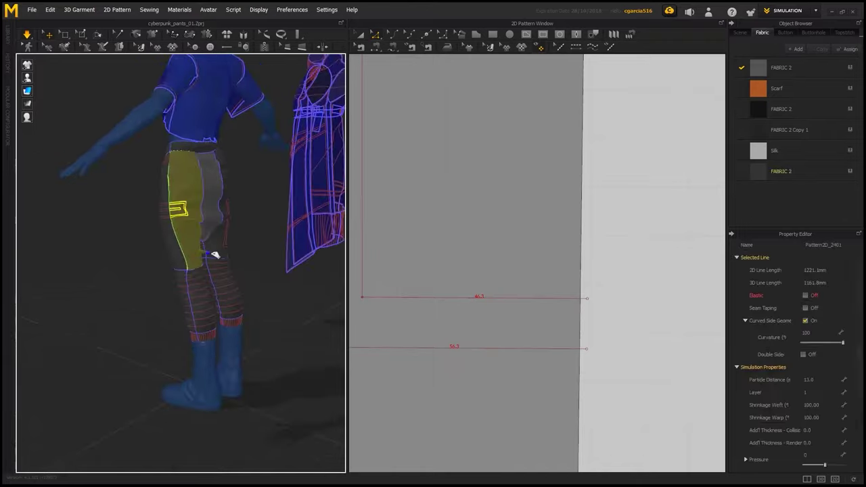
scroll(206, 267, up, 4)
click(145, 306)
Check the calf panel's fold lines one by one, down to the bottom line near the cuff.
scroll(81, 339, up, 3)
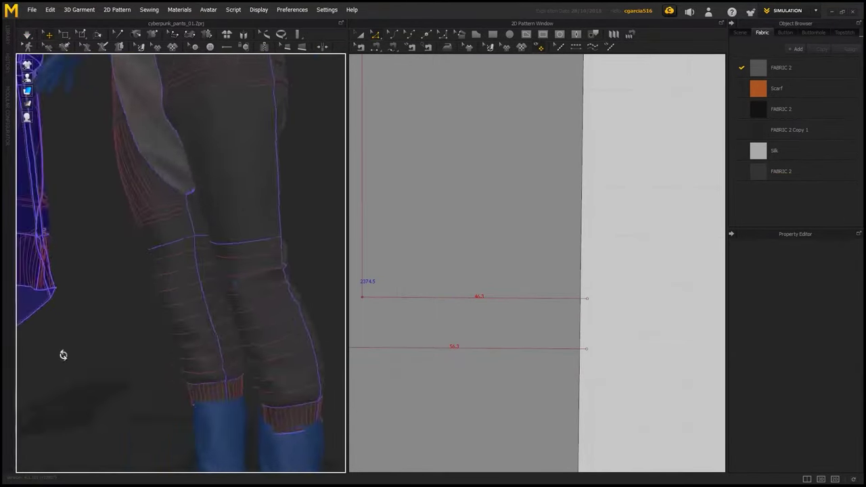
scroll(474, 271, down, 5)
scroll(429, 247, up, 2)
click(428, 321)
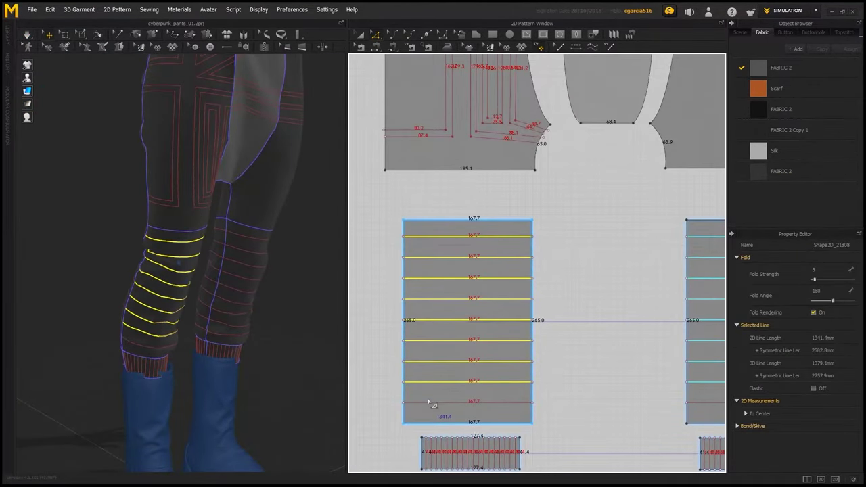
click(448, 287)
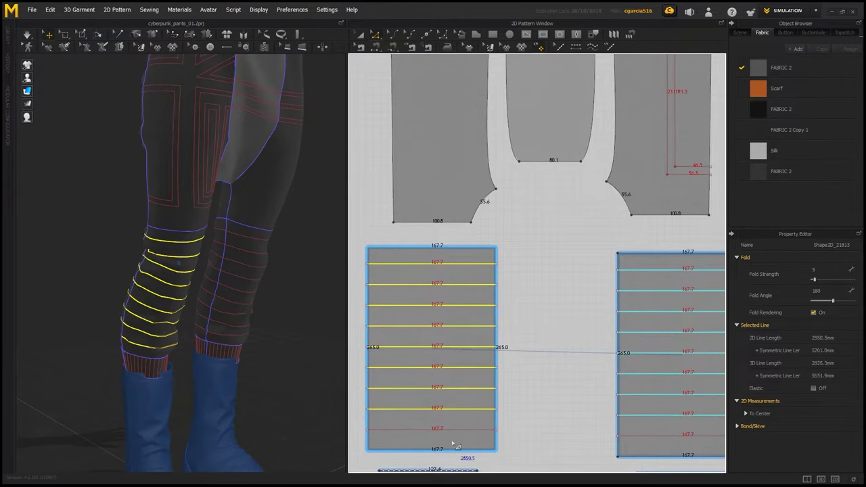
scroll(452, 444, up, 2)
click(504, 215)
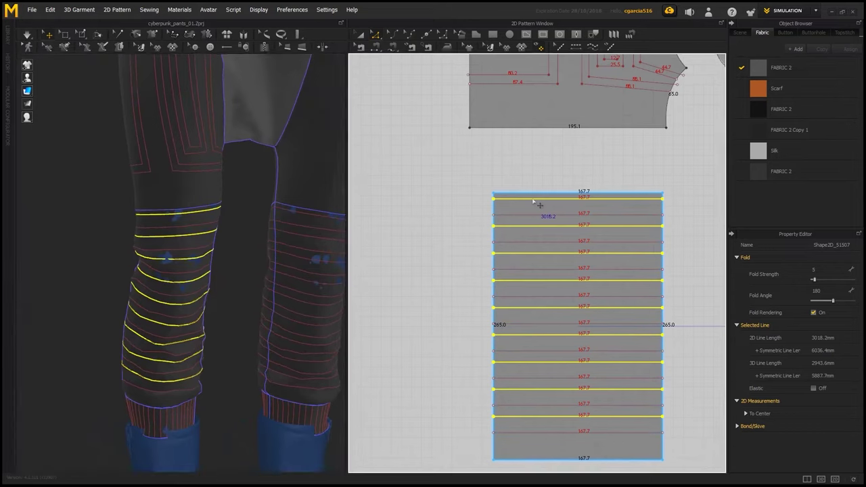
click(541, 199)
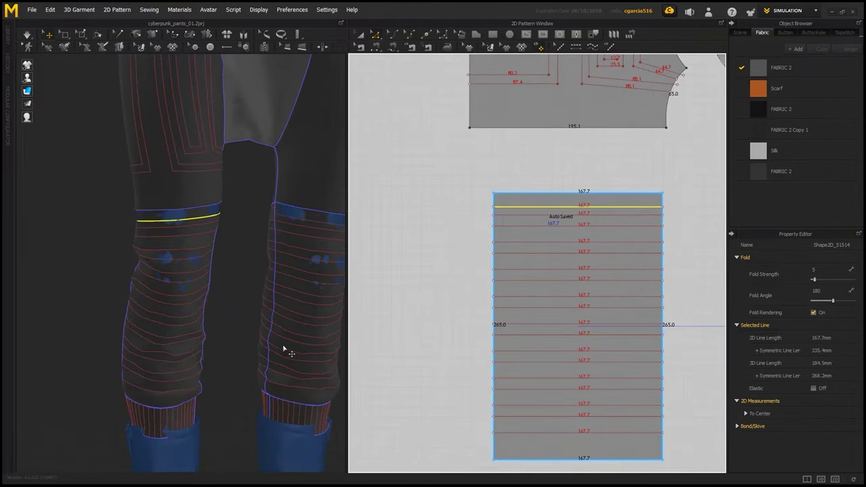
right_drag(300, 349, 284, 340)
middle_drag(534, 438, 532, 351)
click(531, 348)
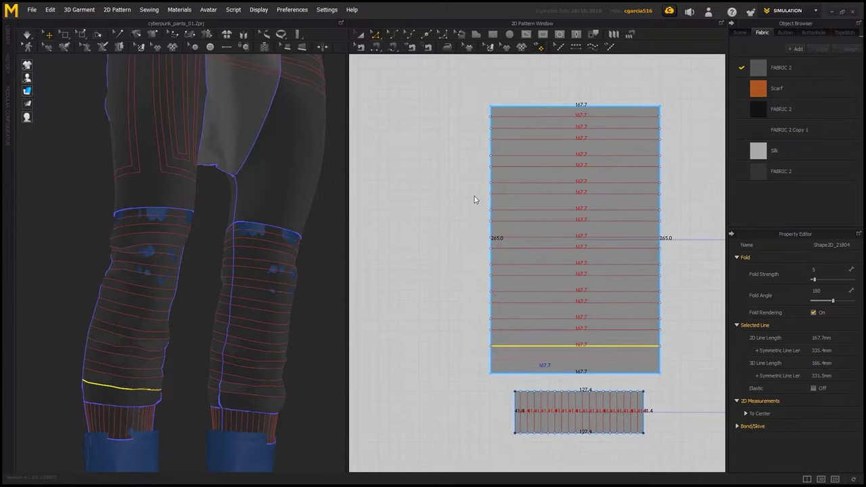
click(420, 352)
Review the top and knee-area 167.7 mm fold lines on the lower-leg panel.
scroll(481, 401, up, 5)
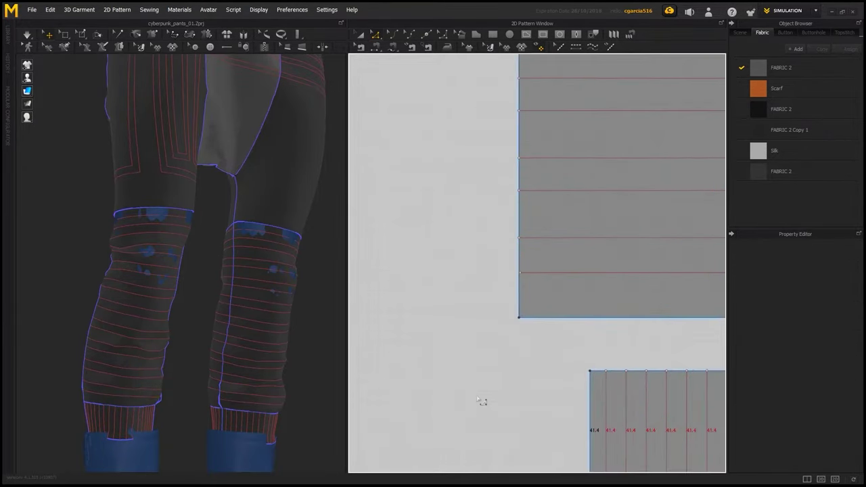
scroll(474, 318, down, 5)
scroll(296, 325, down, 2)
scroll(393, 253, up, 5)
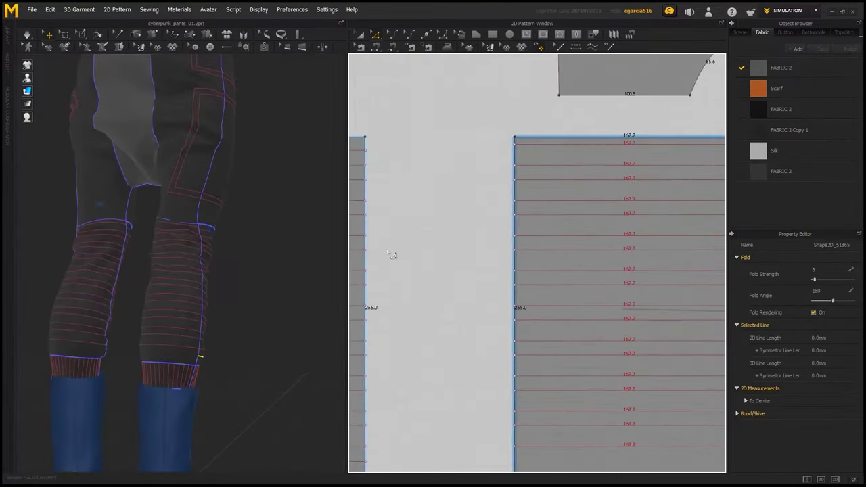
scroll(524, 156, up, 3)
scroll(528, 169, down, 1)
click(541, 188)
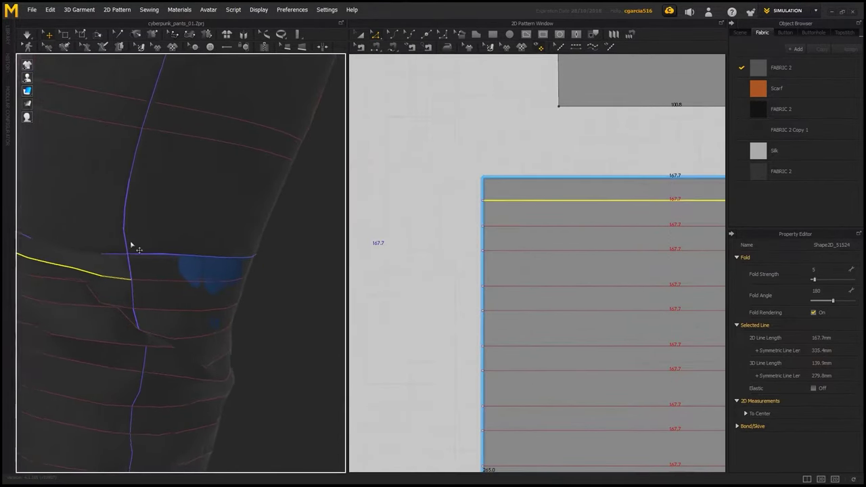
scroll(131, 246, down, 3)
scroll(521, 350, down, 4)
scroll(501, 322, up, 3)
click(517, 298)
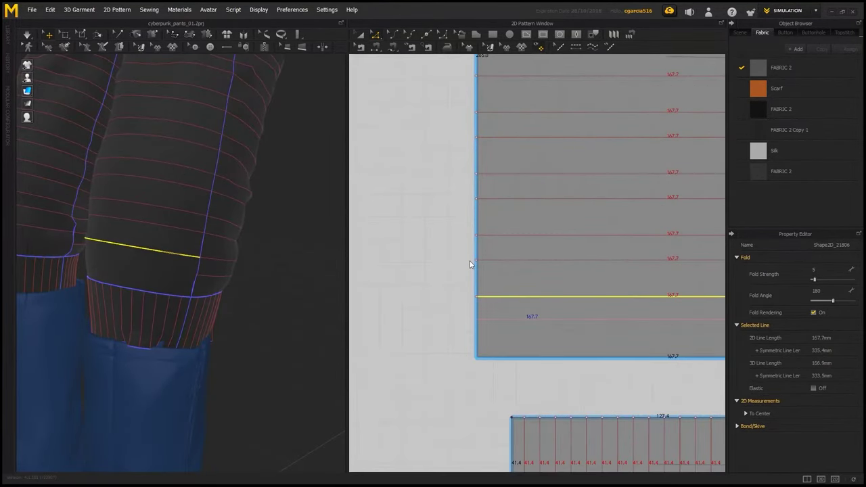
scroll(271, 296, up, 3)
click(406, 305)
scroll(269, 313, down, 4)
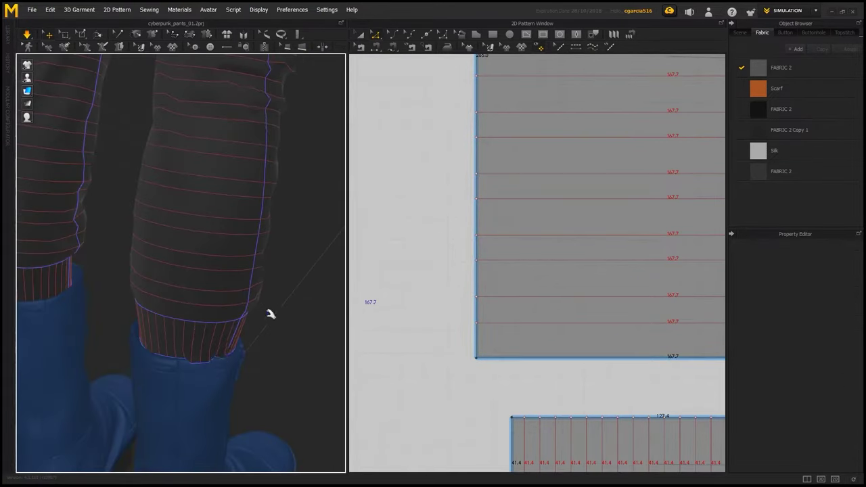
scroll(270, 314, down, 5)
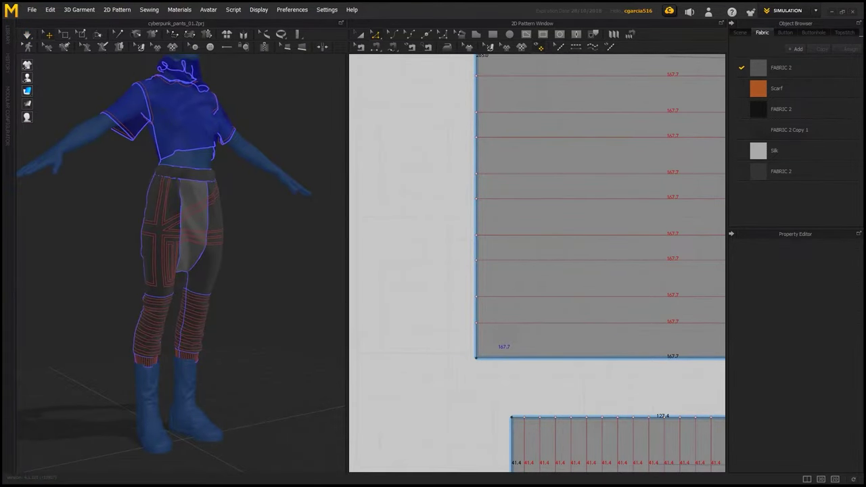
Box-select the pants pieces, simulate the denser calf folds, then select all pattern pieces.
right_drag(163, 251, 182, 251)
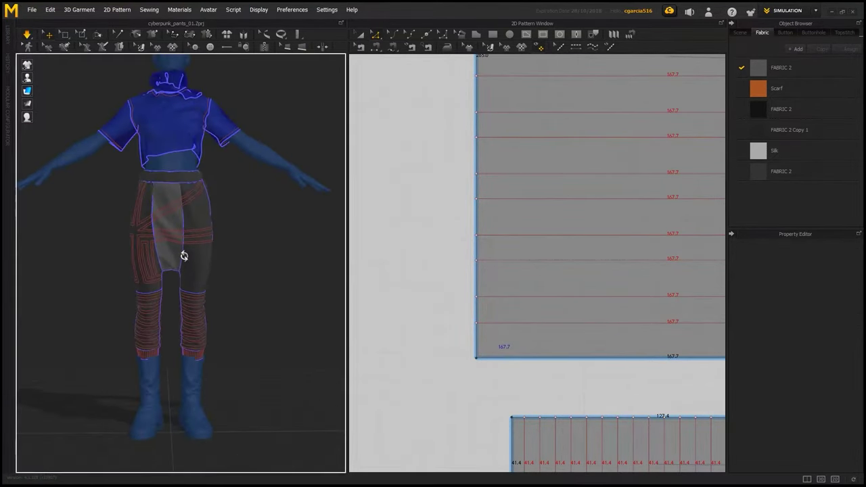
scroll(441, 181, down, 5)
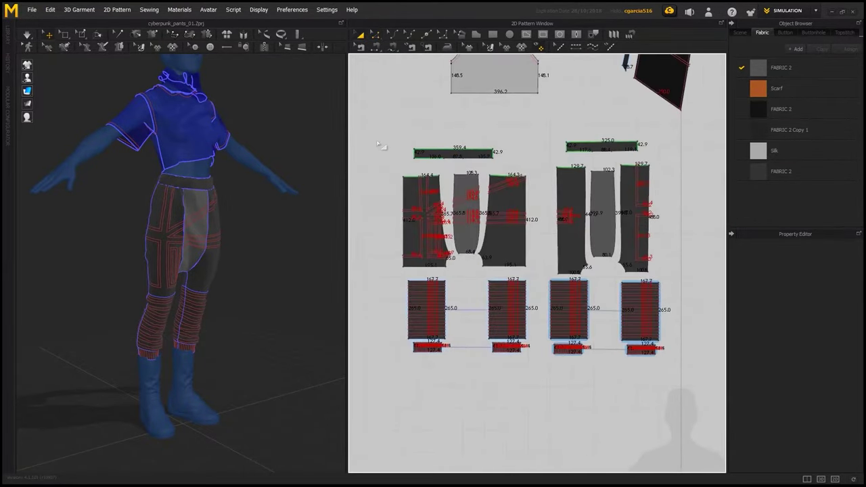
drag(385, 147, 673, 365)
scroll(833, 385, down, 2)
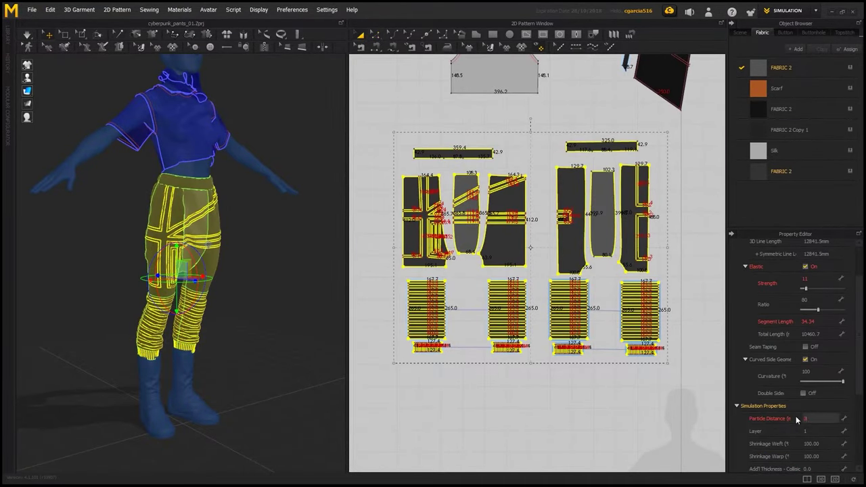
key(space)
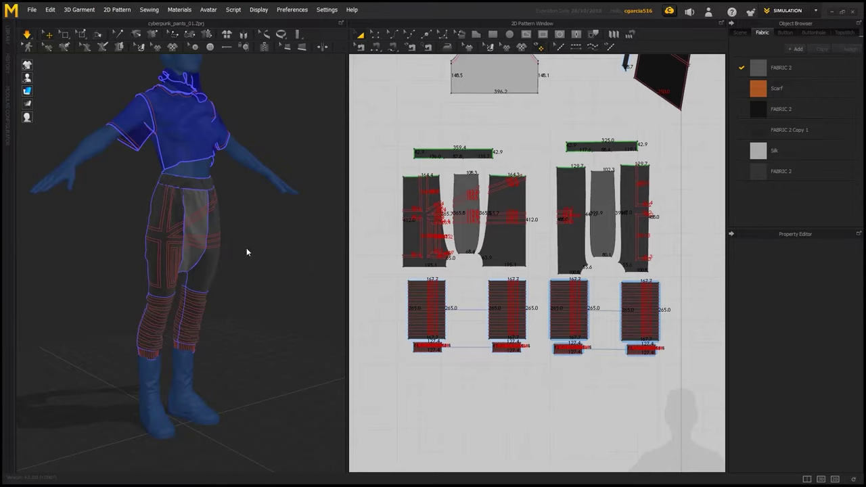
scroll(250, 243, up, 2)
scroll(259, 238, up, 2)
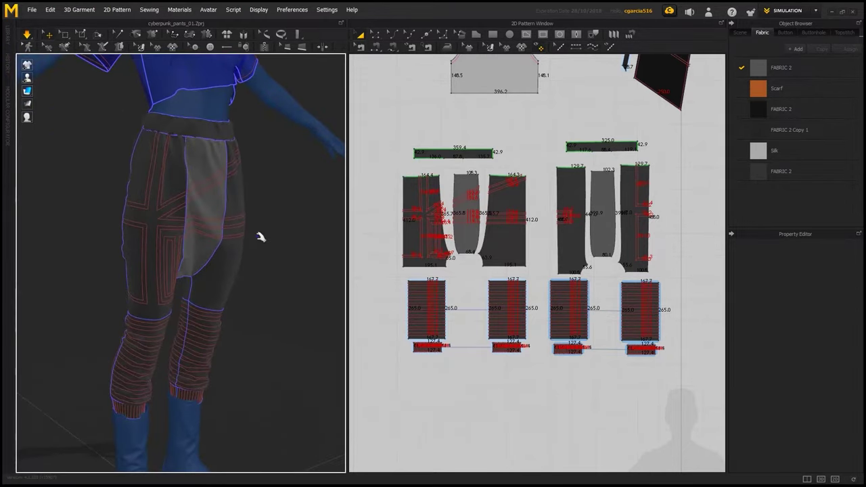
scroll(450, 253, down, 2)
key(ctrl+a)
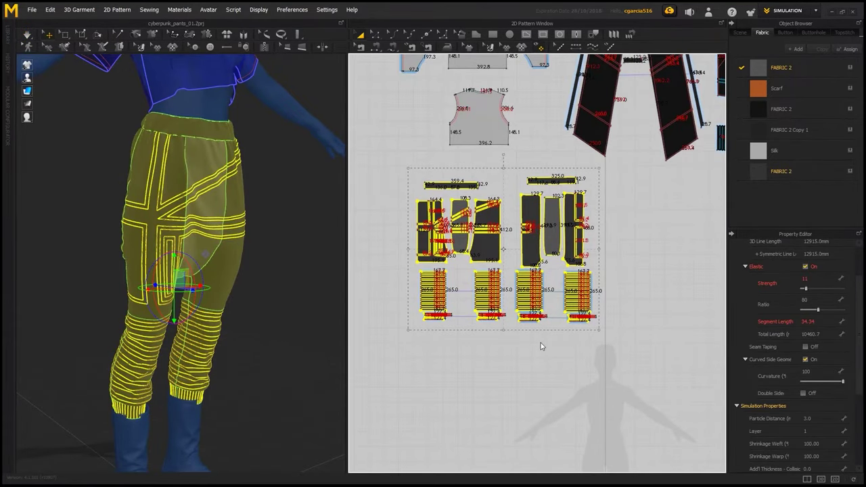
Copy all pants pieces and paste the duplicate set directly below the originals.
key(ctrl+c)
key(ctrl+v)
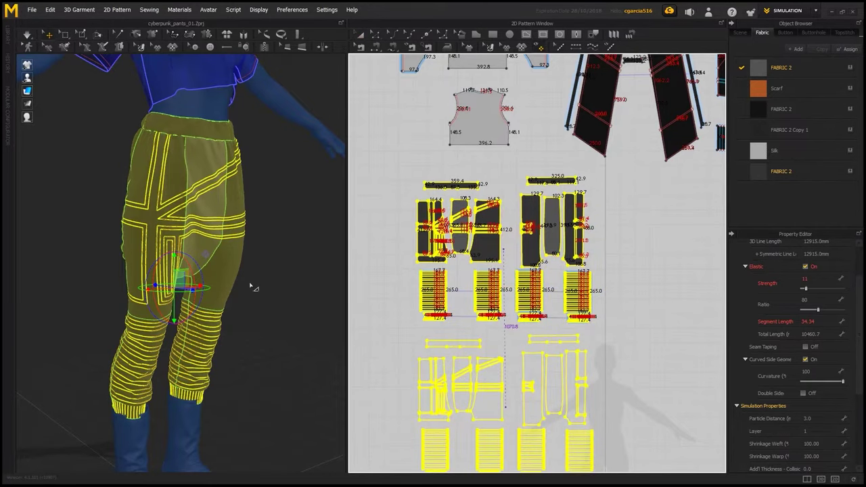
scroll(253, 288, down, 2)
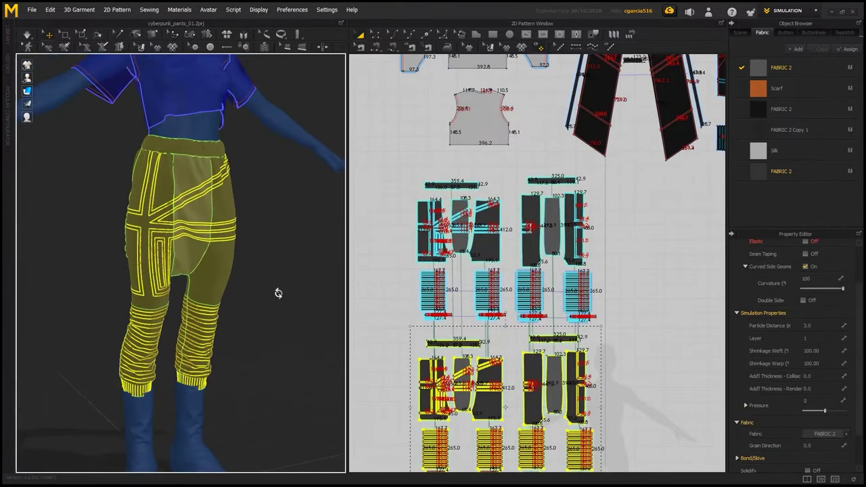
key(ctrl+z)
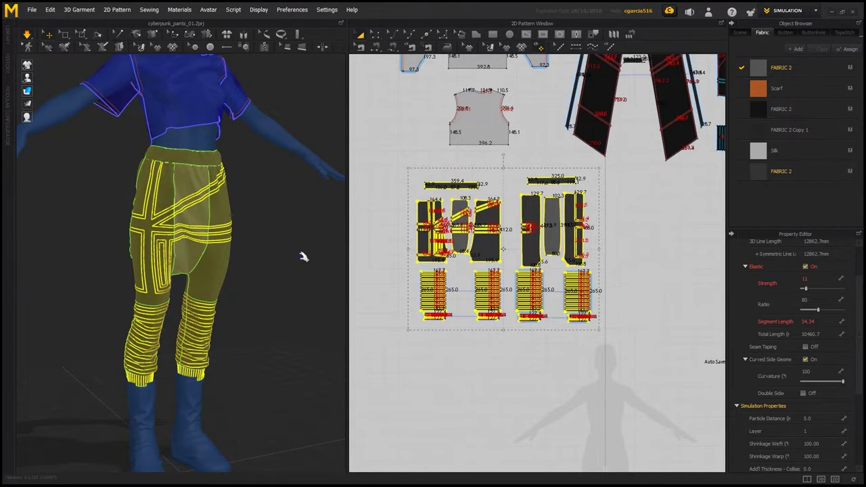
key(space)
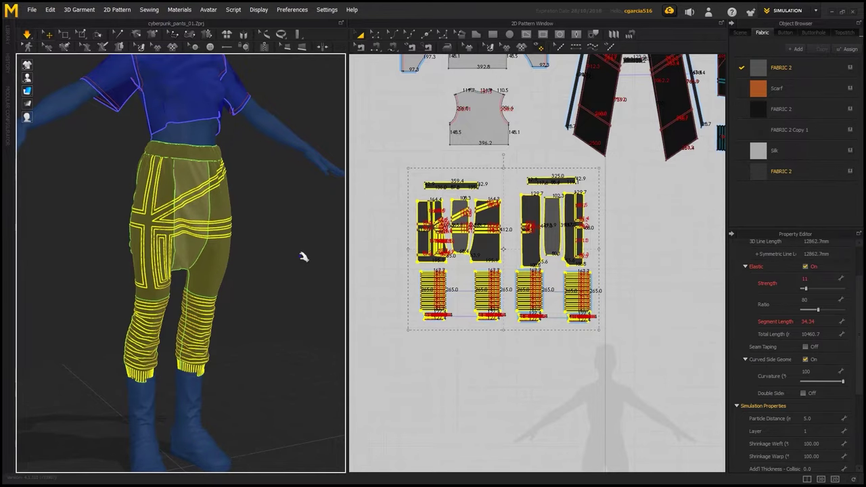
key(space)
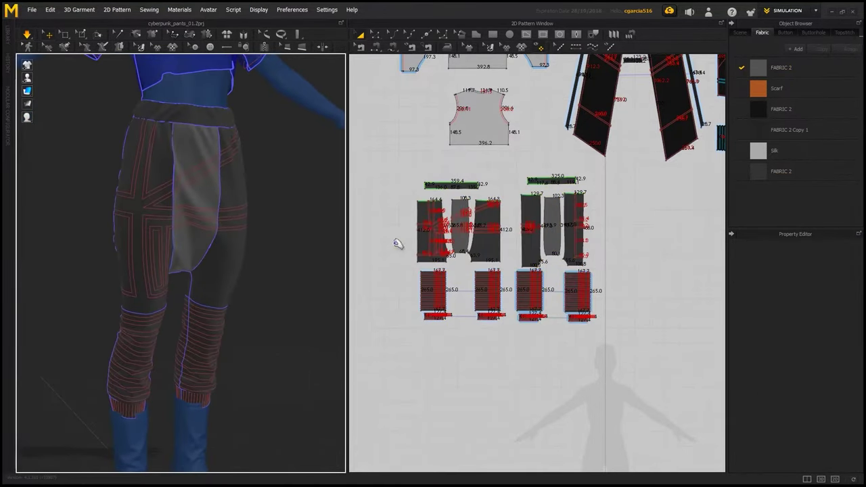
key(ctrl+v)
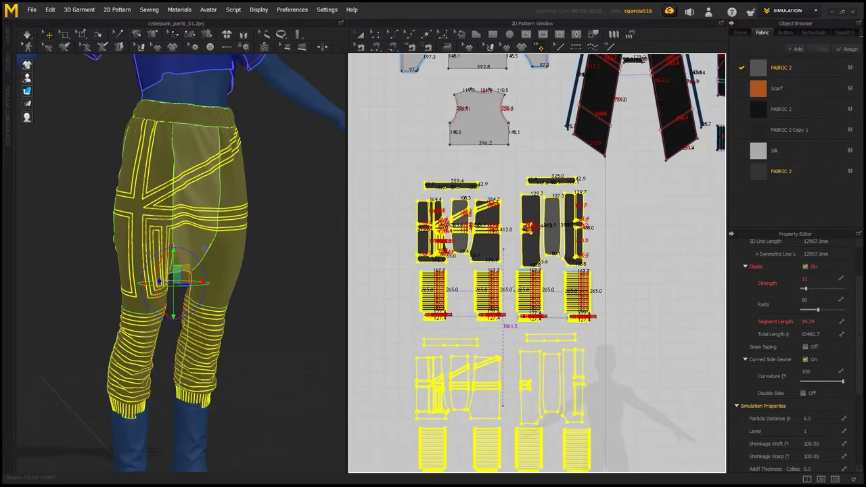
click(472, 300)
scroll(312, 263, up, 5)
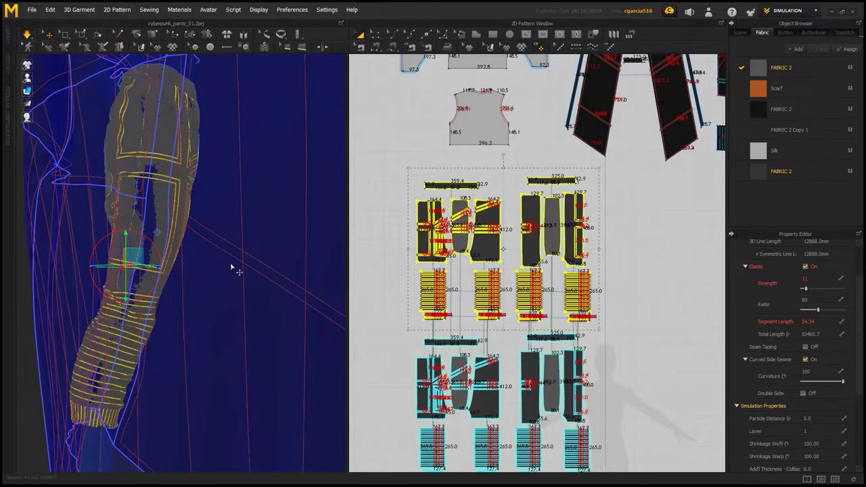
Set weft shrinkage to 105 on the lower duplicate set of pattern pieces.
click(236, 264)
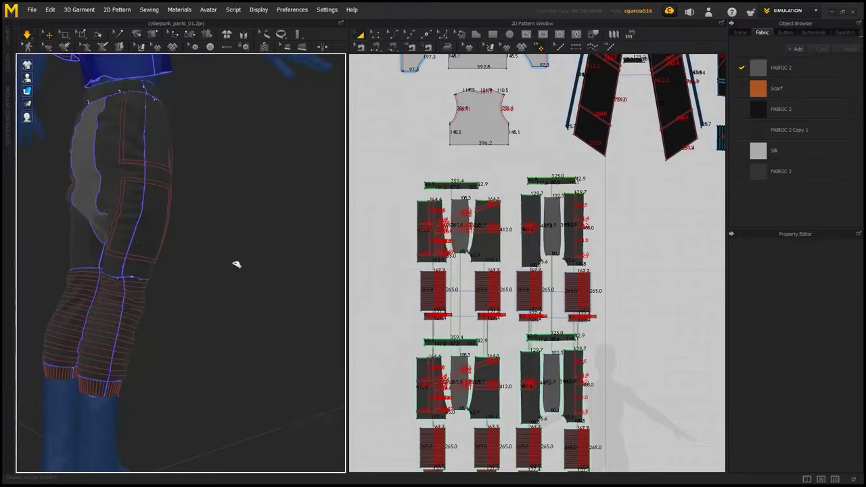
mouse_move(128, 232)
right_down()
mouse_move(60, 233)
mouse_move(276, 251)
mouse_move(279, 264)
right_up()
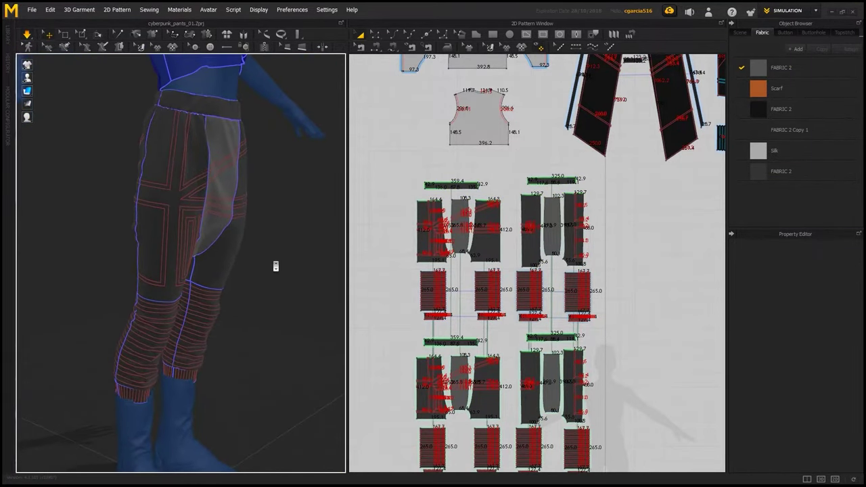
right_drag(380, 294, 428, 231)
drag(433, 242, 639, 414)
click(810, 351)
text(105)
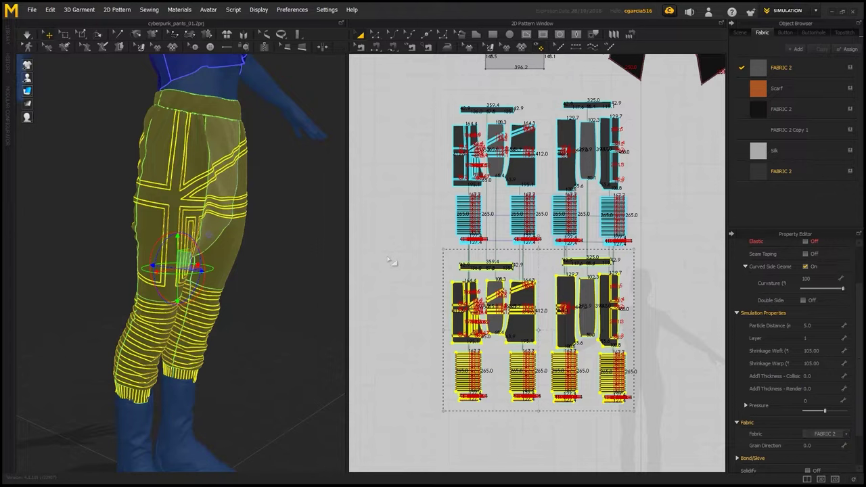
Orbit around the pants in 3D to inspect the simulated fold lines.
right_drag(335, 261, 297, 261)
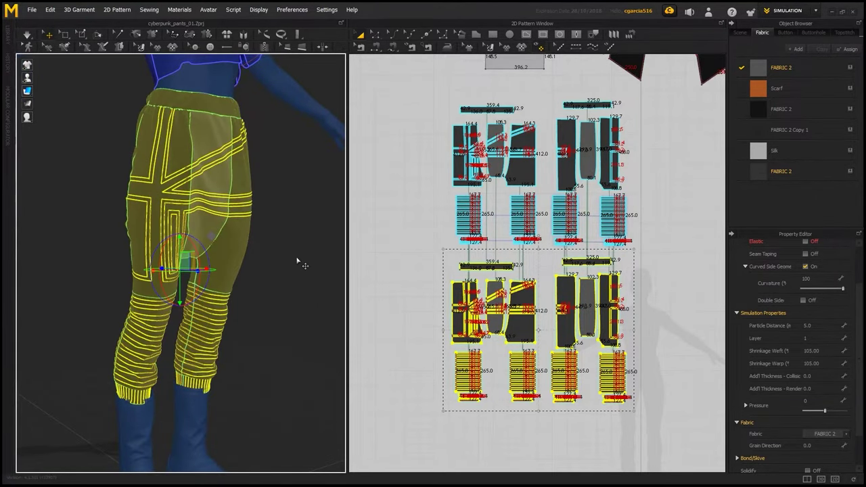
click(298, 261)
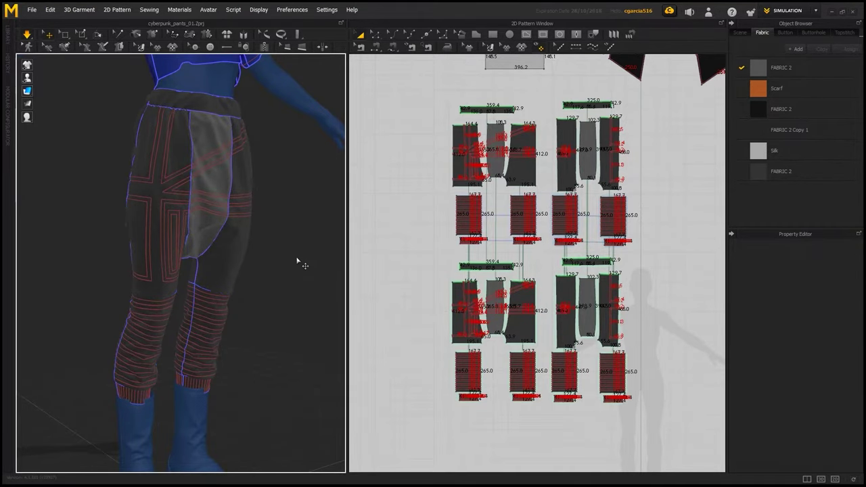
mouse_move(298, 261)
right_down()
mouse_move(299, 294)
mouse_move(259, 194)
right_up()
click(427, 258)
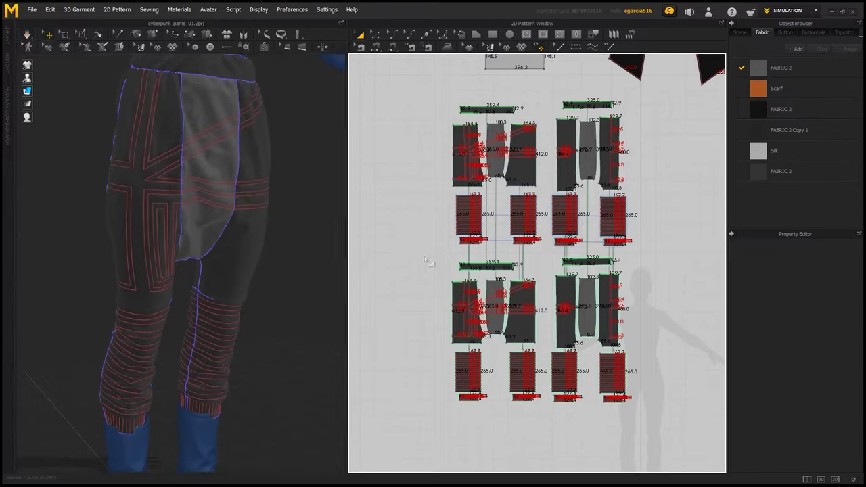
key(ctrl+a)
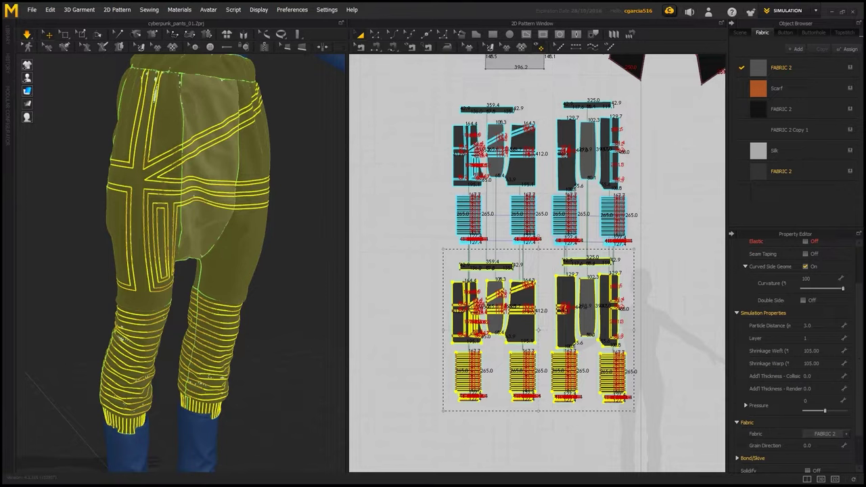
click(539, 330)
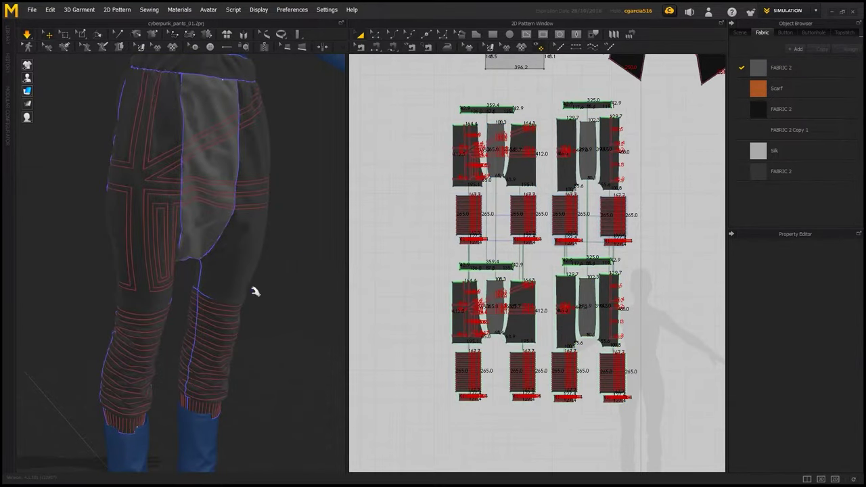
mouse_move(222, 290)
right_down()
mouse_move(243, 295)
mouse_move(251, 282)
mouse_move(241, 325)
mouse_move(320, 298)
right_up()
scroll(244, 296, up, 4)
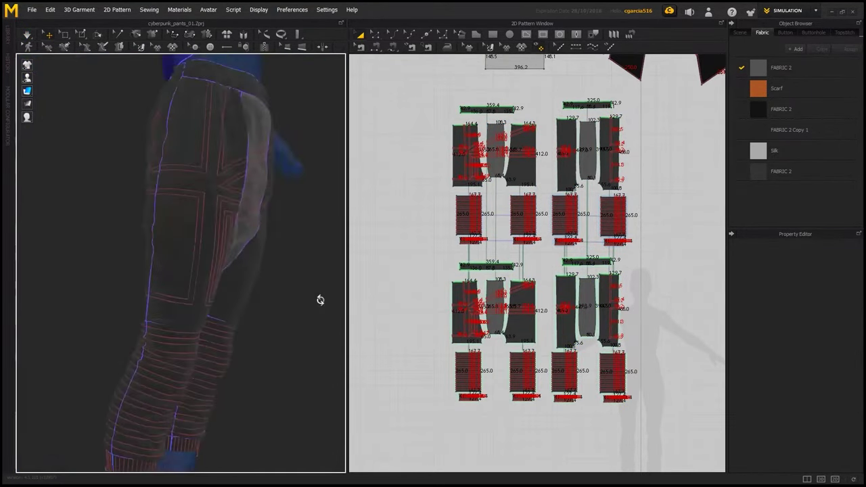
scroll(99, 215, down, 5)
right_drag(98, 215, 228, 236)
scroll(229, 236, up, 5)
Switch to ZBrush and load the clothed cyberpunk character model.
drag(406, 248, 673, 400)
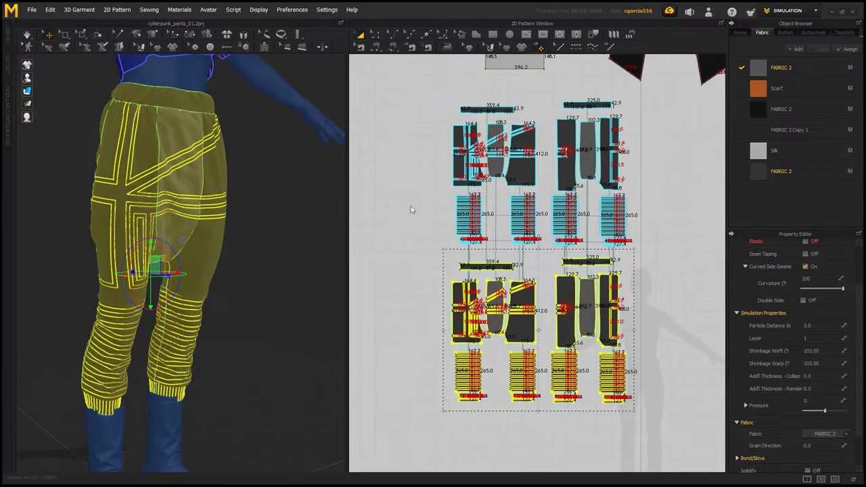
click(302, 310)
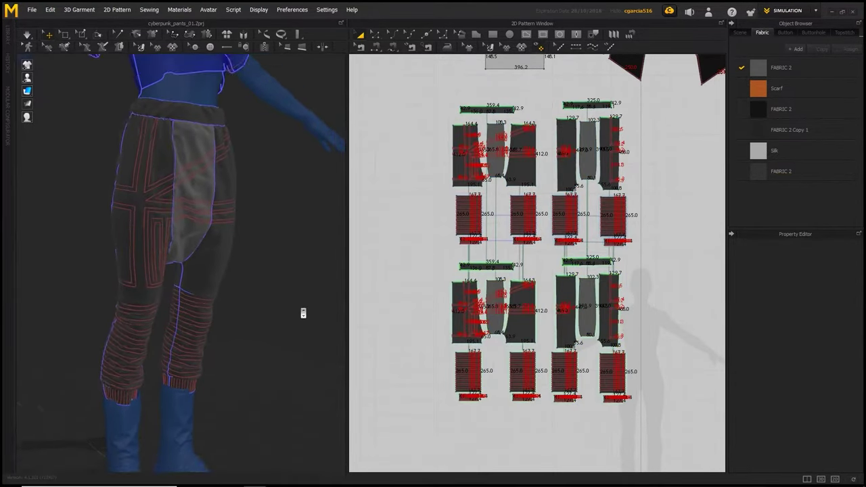
key(alt+Tab)
click(849, 133)
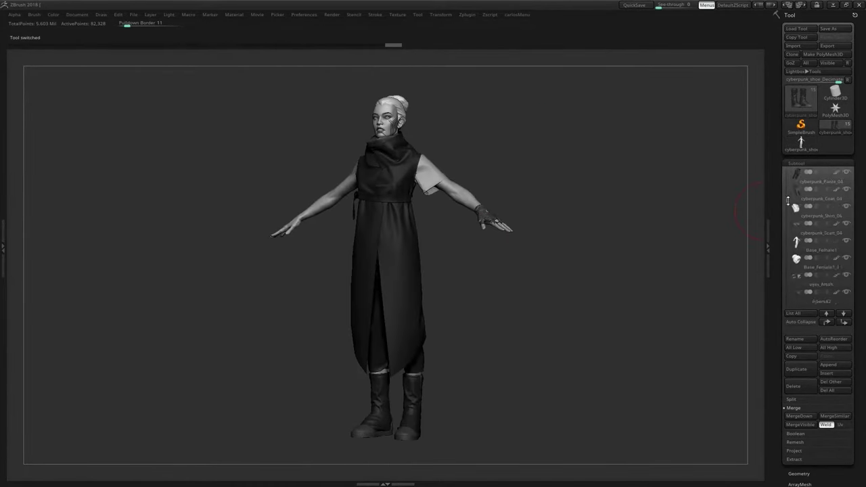
Import the latest pants OBJ from the marvelous/pants folder into the ZBrush pants subtool.
drag(420, 369, 514, 369)
alt+click(426, 271)
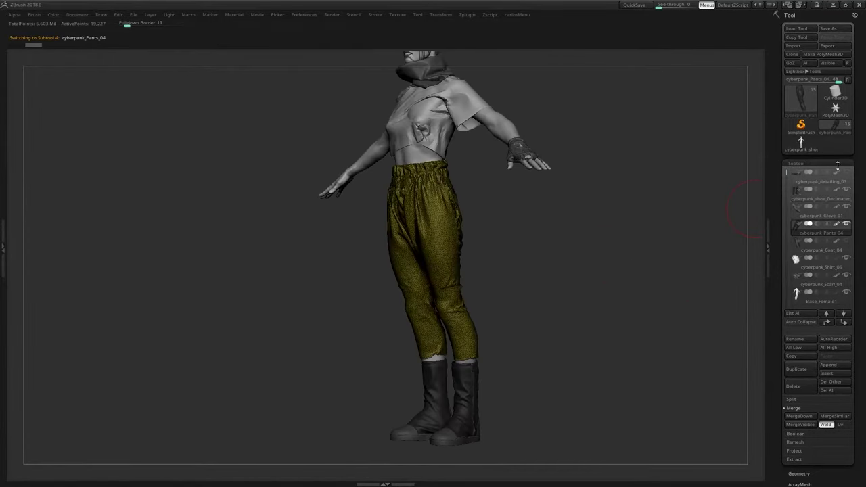
click(799, 474)
click(793, 45)
click(449, 119)
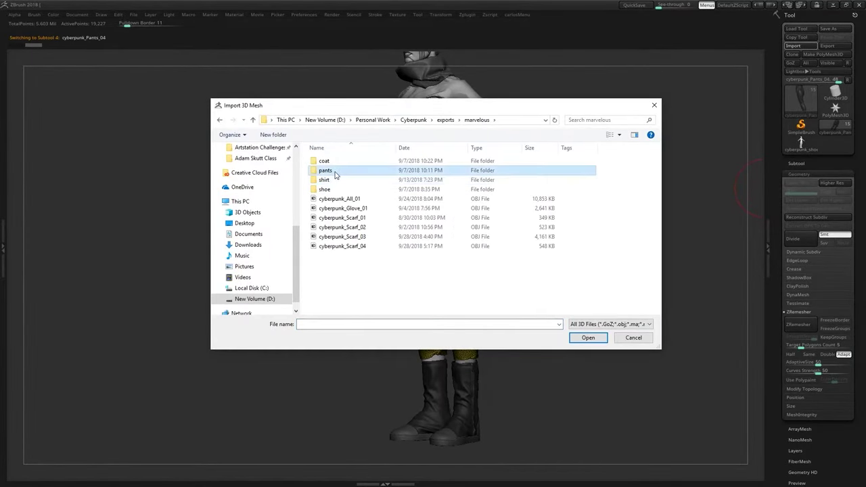
double_click(345, 170)
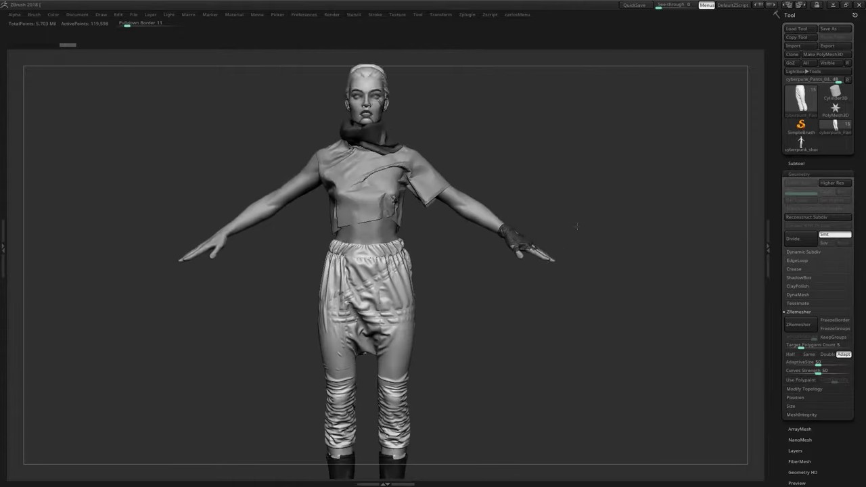
key(space)
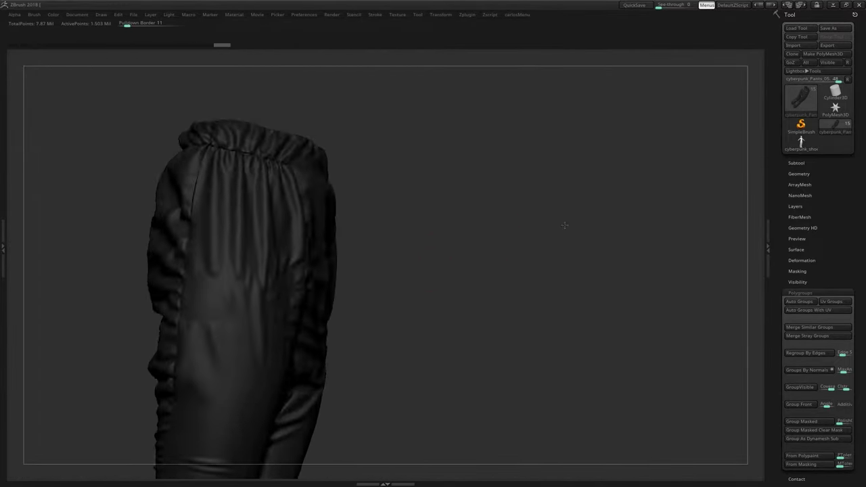
Back in Marvelous Designer, zoom onto the front panel and select its decorative internal lines.
key(alt+Tab)
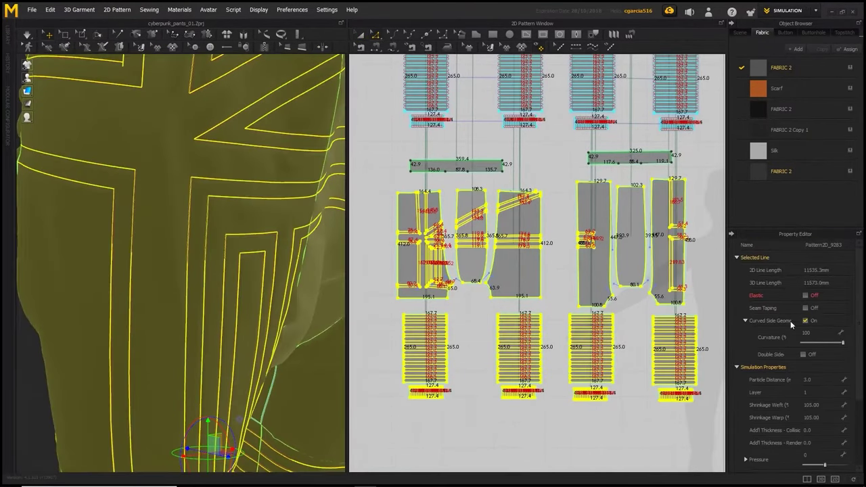
scroll(419, 244, up, 5)
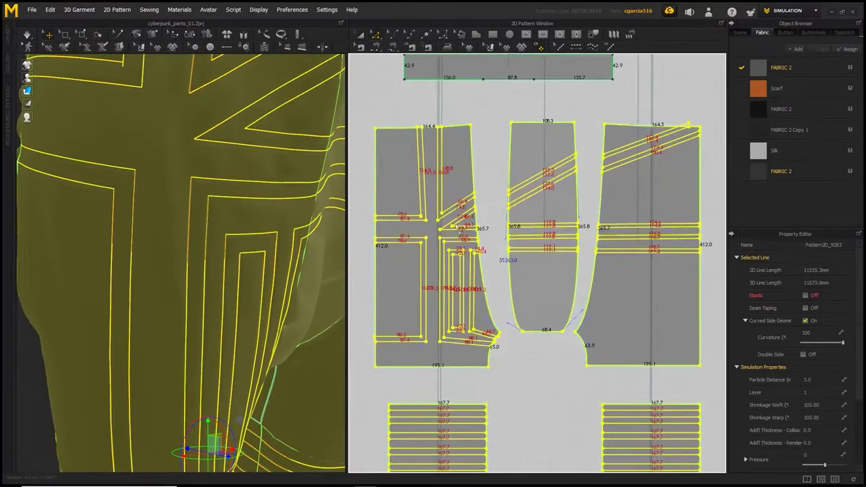
click(369, 204)
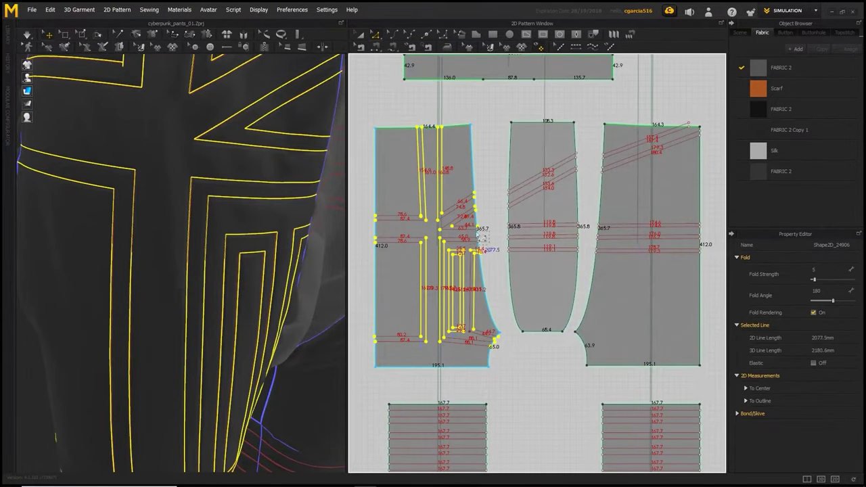
click(454, 334)
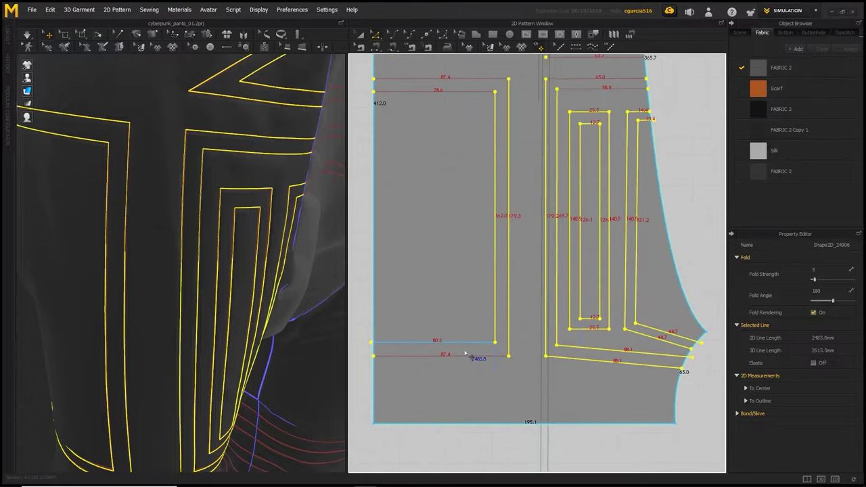
Give the front panel's 87.4 internal lines fold strength 47 and fold angle 281.
click(484, 343)
click(484, 165)
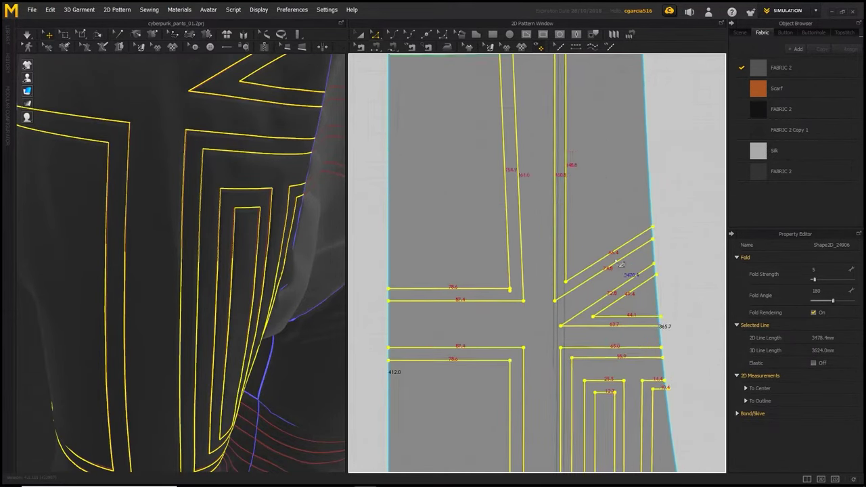
click(425, 259)
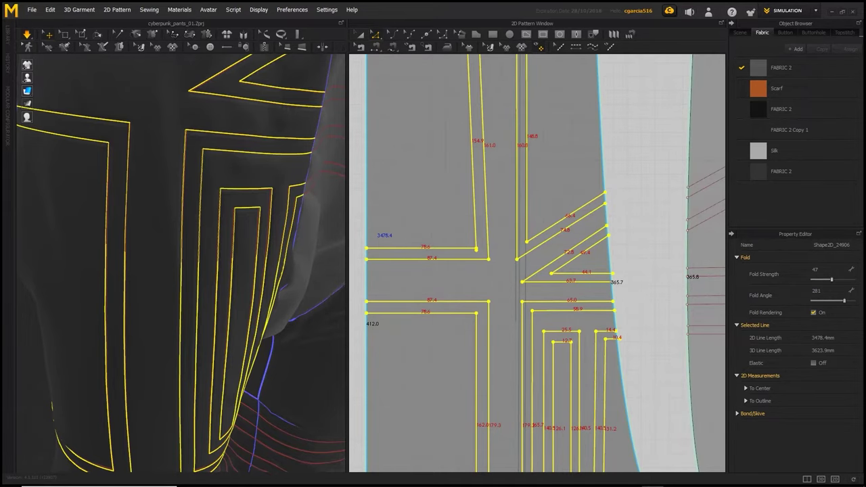
scroll(180, 264, up, 2)
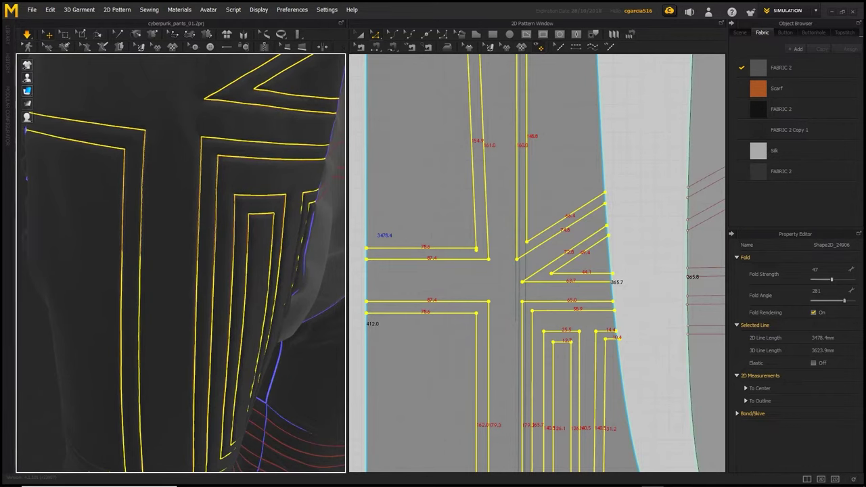
scroll(193, 208, down, 5)
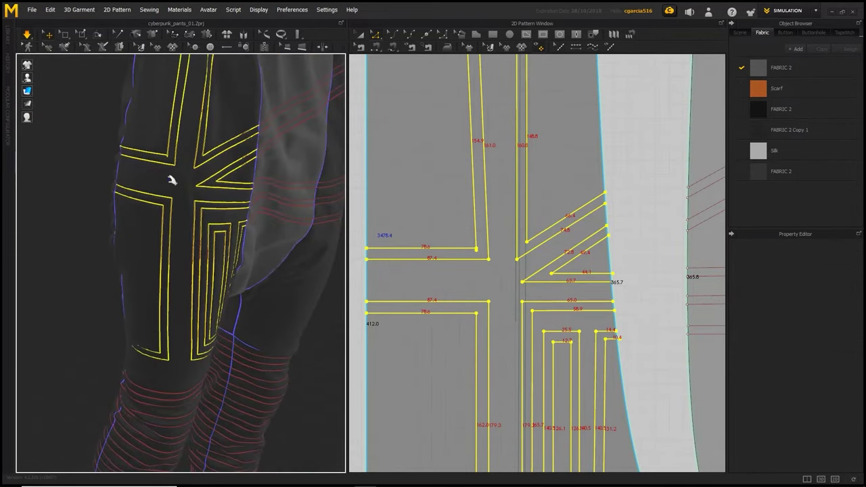
click(81, 160)
scroll(149, 218, up, 3)
scroll(411, 228, down, 10)
scroll(416, 250, down, 3)
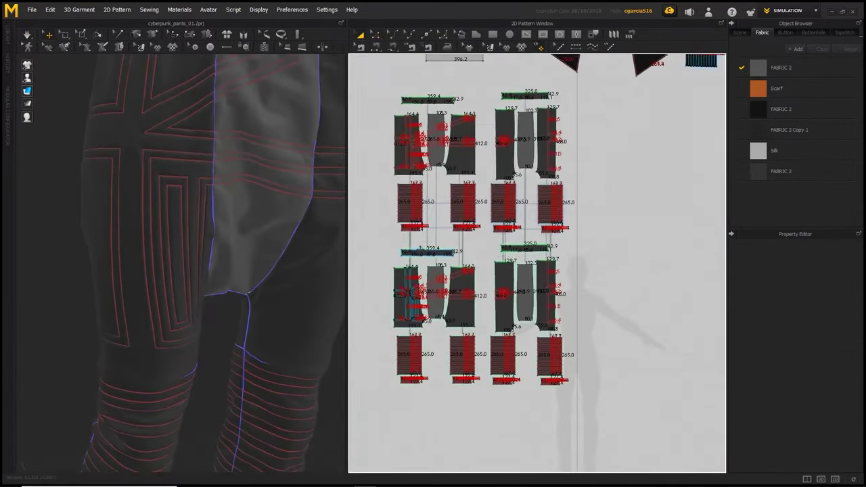
Freeze all the other pants pattern pieces and orbit to view the pants front.
click(426, 251)
key(ctrl+a)
right_click(309, 81)
click(332, 83)
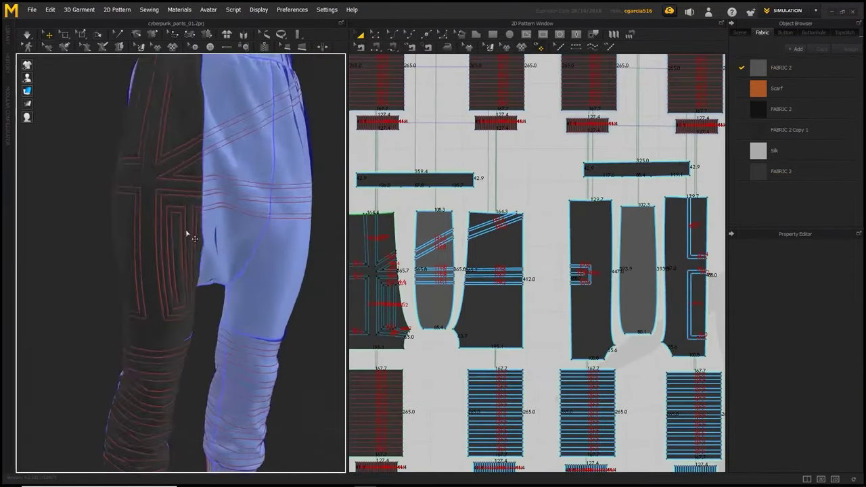
right_drag(187, 232, 208, 231)
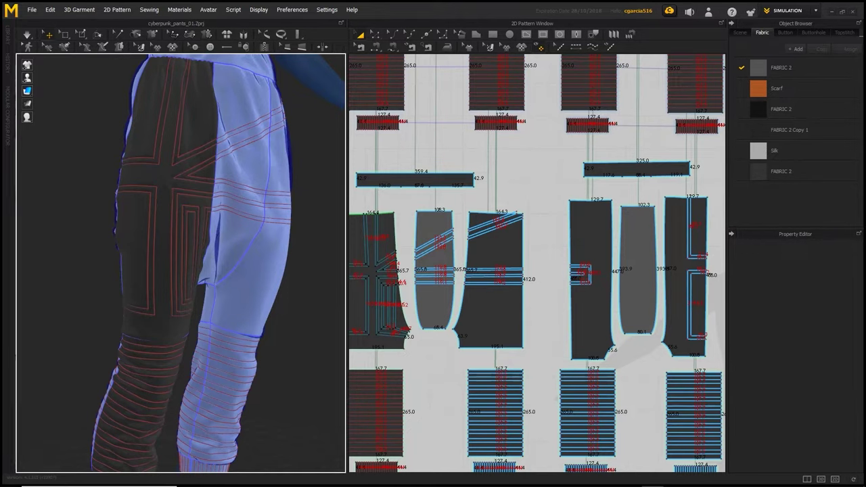
mouse_move(82, 133)
right_down()
mouse_move(110, 196)
mouse_move(155, 222)
mouse_move(193, 267)
mouse_move(218, 260)
right_up()
Export the pants with the front panel selected as the OBJ cyberpunk_Pants_05.
click(215, 260)
key(ctrl+e)
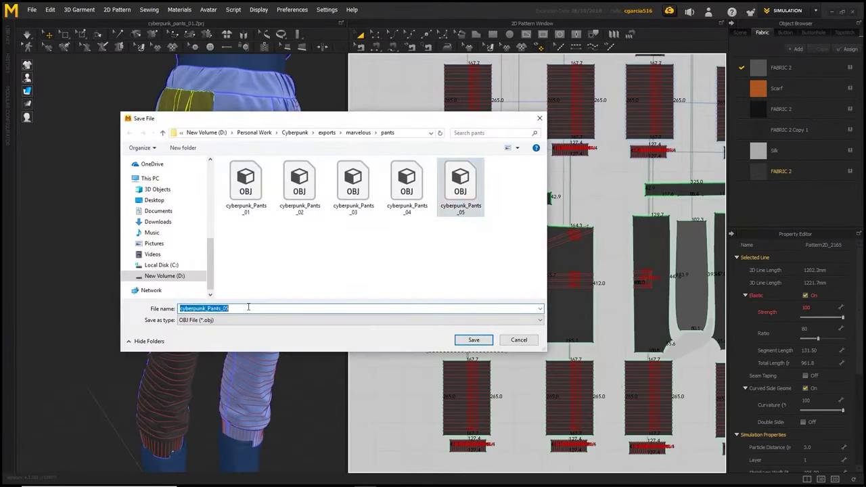
key(Return)
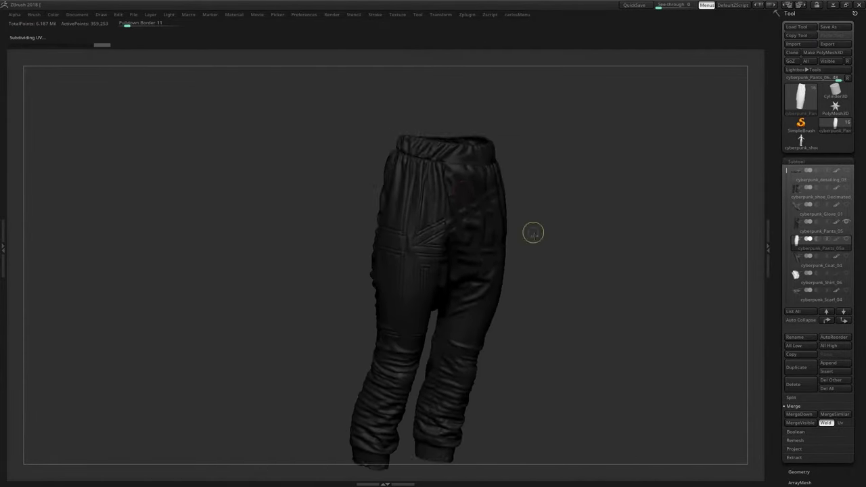
Return to Marvelous Designer and launch Notepad to note fold strength 47 and angle 281.
key(alt+Tab)
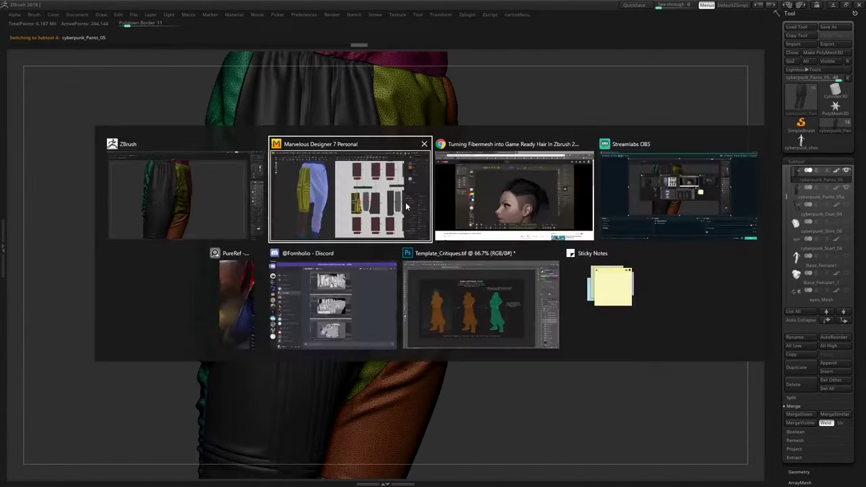
key(super)
text(notepad)
key(Return)
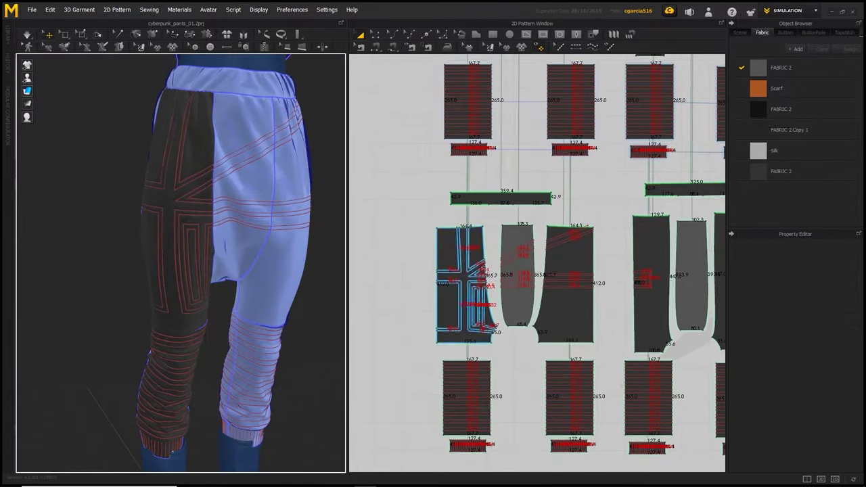
Select the banded lower leg piece in Marvelous Designer.
right_click(161, 203)
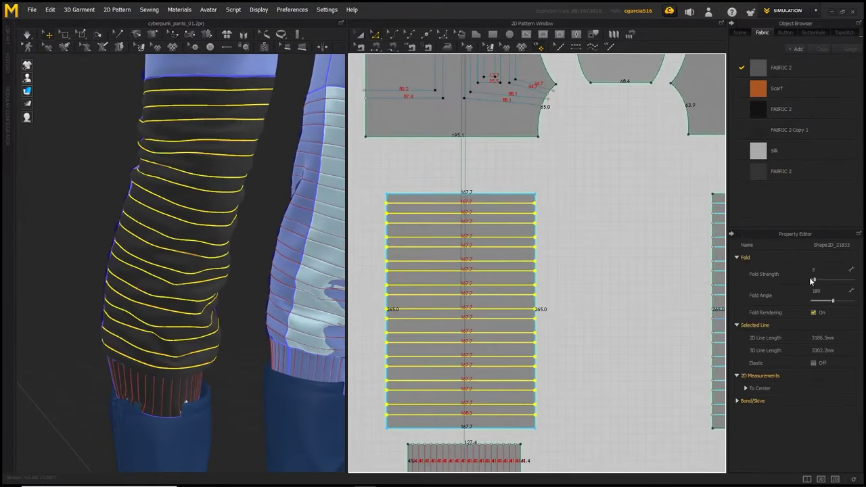
middle_drag(222, 241, 259, 247)
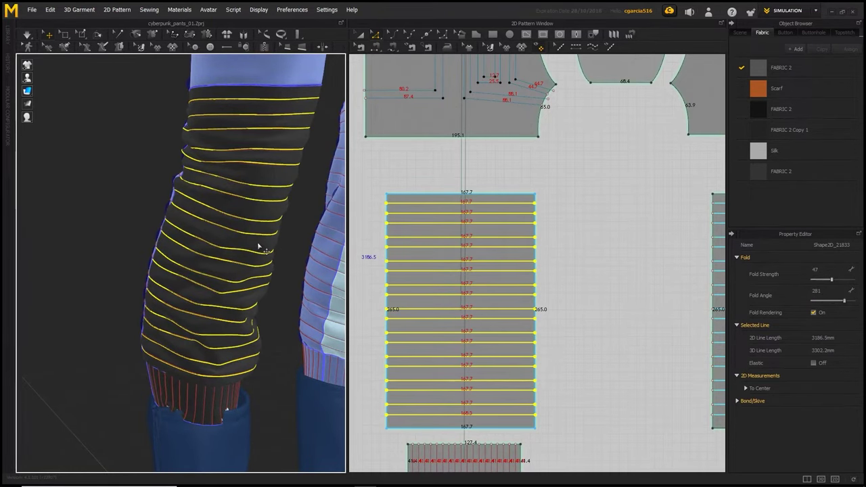
scroll(87, 223, up, 2)
click(87, 223)
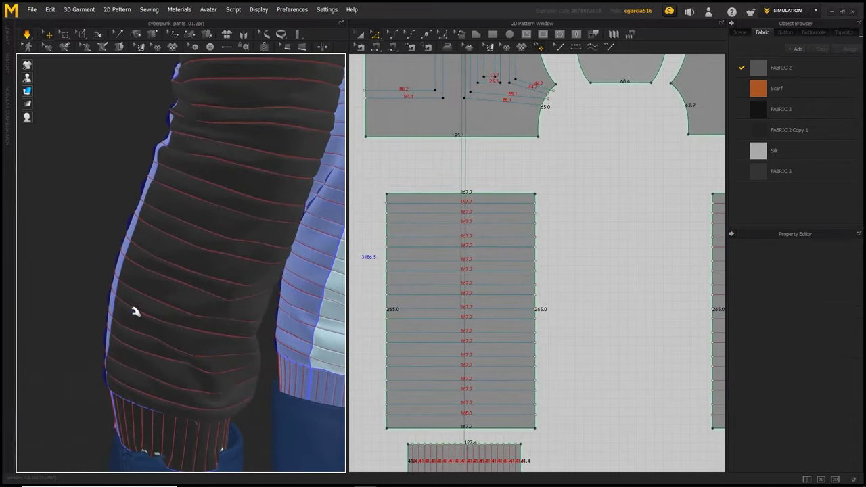
scroll(183, 328, down, 2)
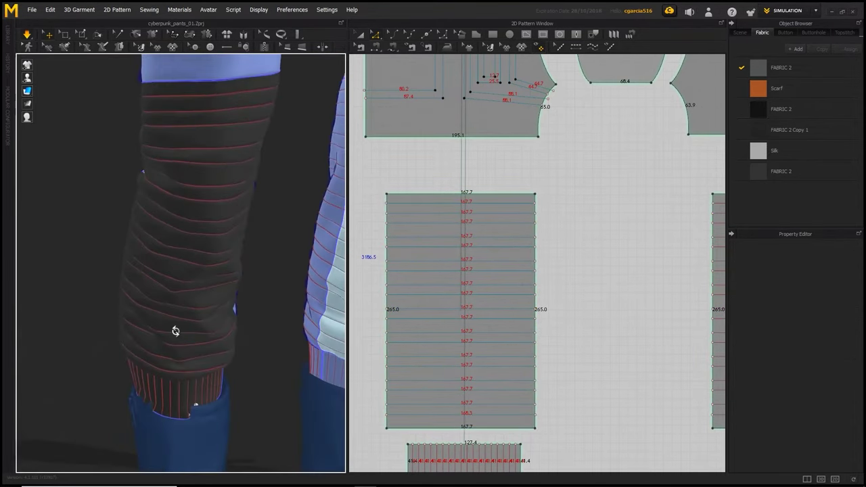
click(174, 332)
Export the lower leg piece as OBJ, ending the existing pants file name in 'b'.
click(32, 9)
click(123, 142)
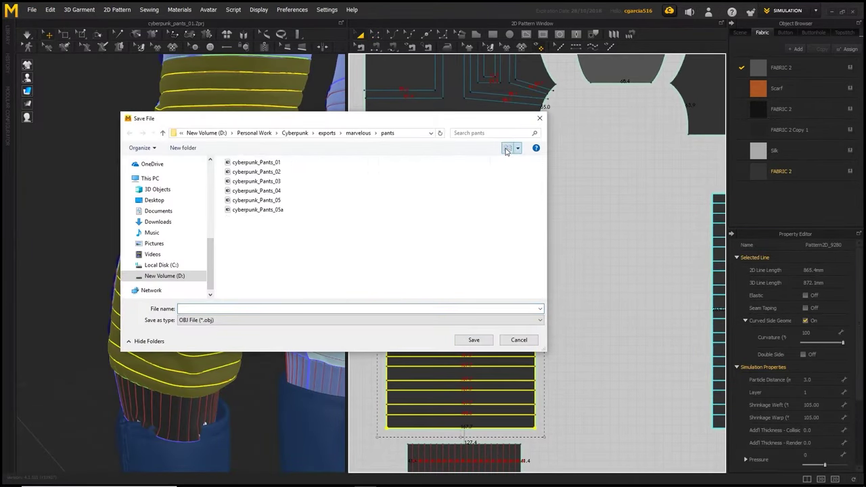
click(258, 221)
key(BackSpace)
text(berpunk_Pants_05b)
click(475, 340)
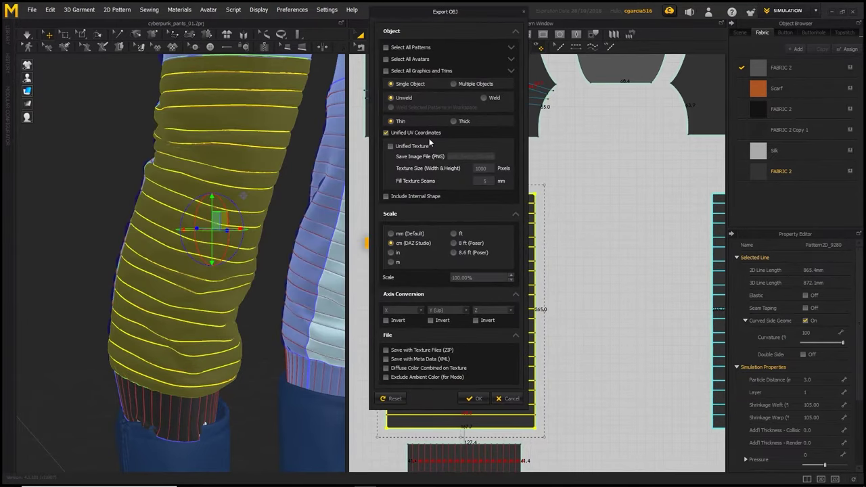
key(Return)
In ZBrush, make cyberpunk_Pants_05 the active subtool, then return to Marvelous Designer.
key(alt+Tab)
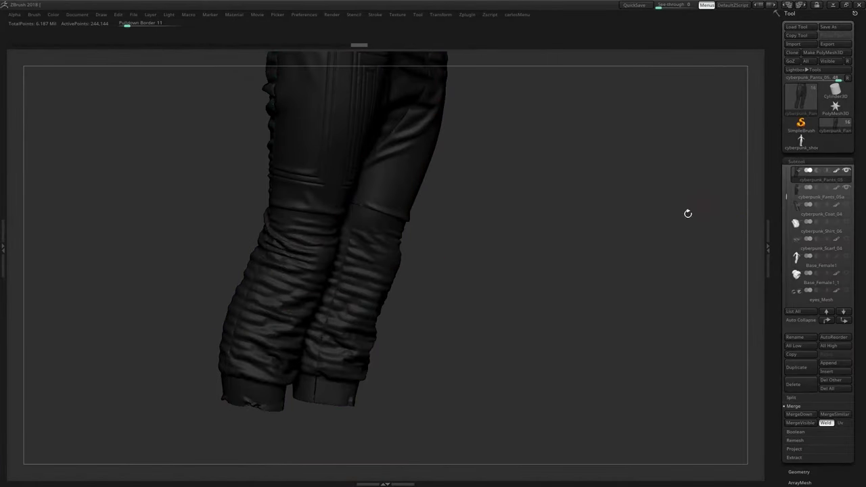
click(817, 203)
click(817, 187)
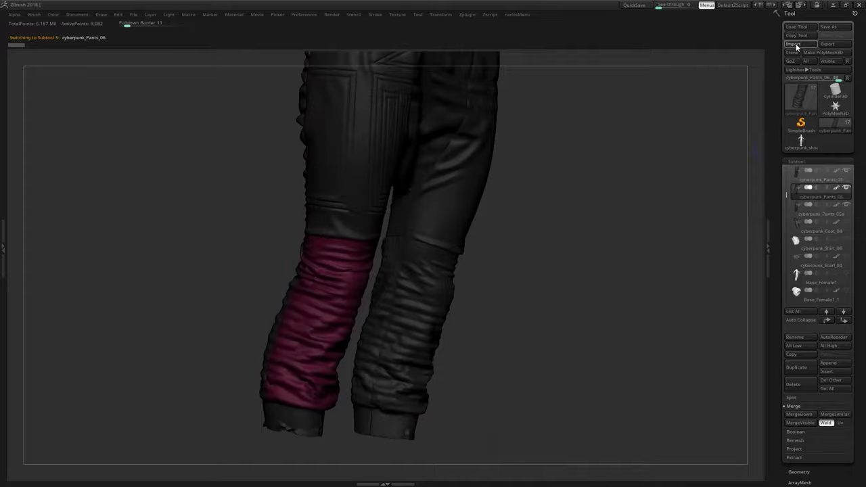
mouse_move(544, 338)
mouse_down()
mouse_move(440, 303)
mouse_move(458, 352)
mouse_move(532, 304)
mouse_move(468, 252)
mouse_up()
alt+click(468, 251)
key(alt+Tab)
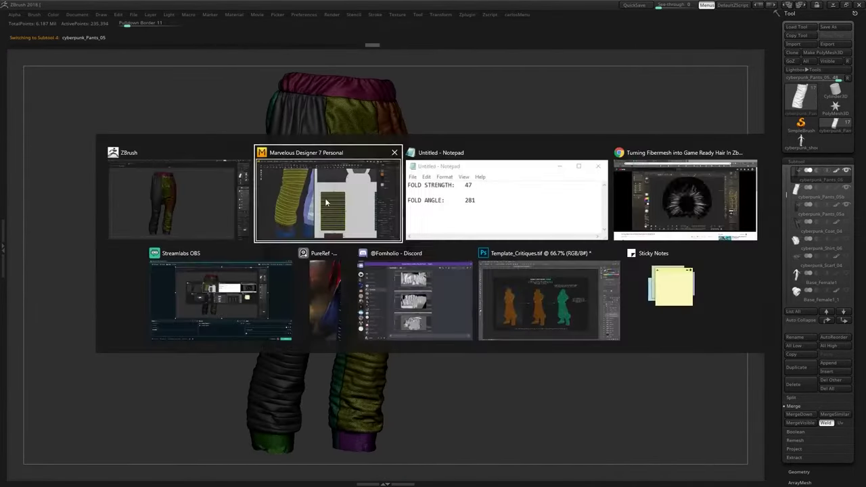
Deactivate the upper pattern, select the cuff's vertical internal lines and simulate the fold.
right_click(188, 177)
click(232, 174)
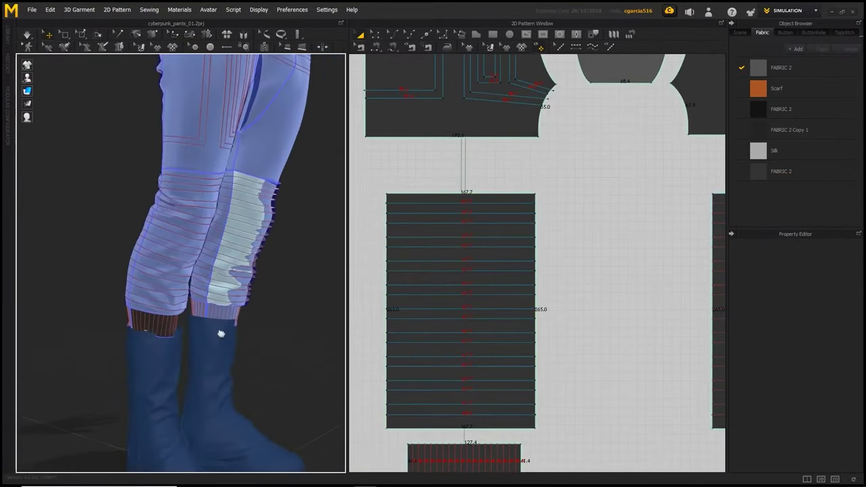
click(487, 342)
drag(642, 426, 643, 428)
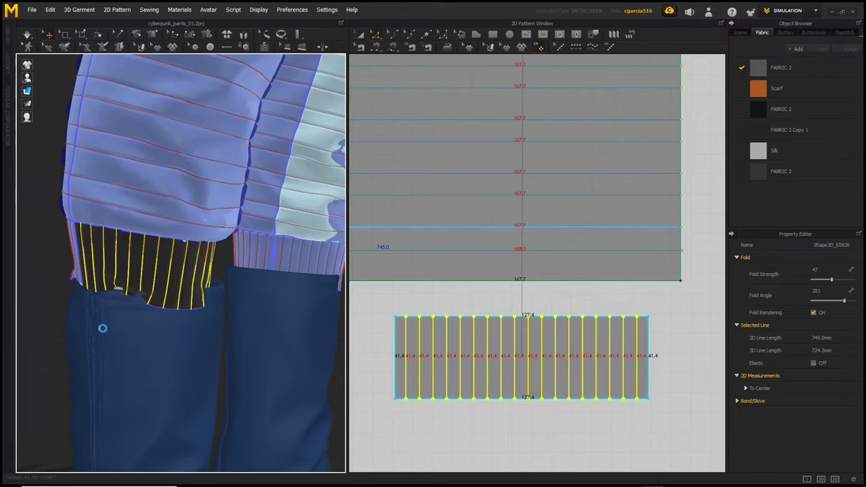
key(space)
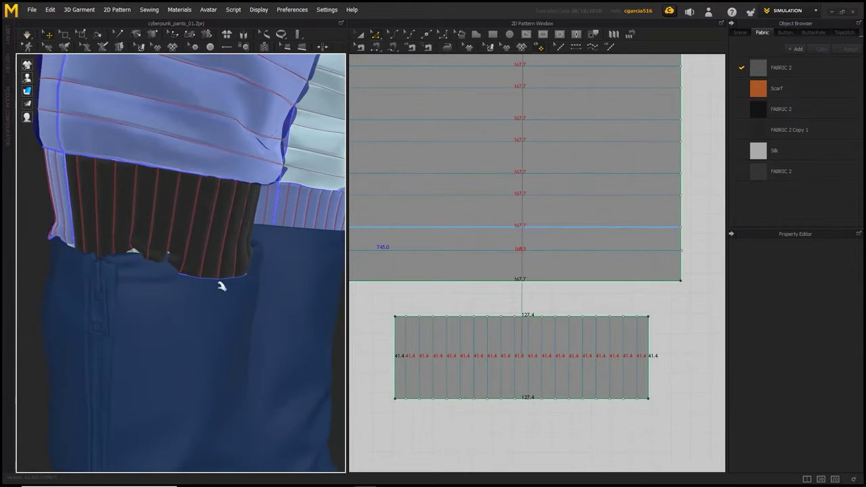
Export the cuff pattern as the OBJ cyberpunk_Pants_06 and load it in ZBrush.
click(203, 250)
click(32, 10)
click(37, 127)
text(cyberpunk_Pants_06)
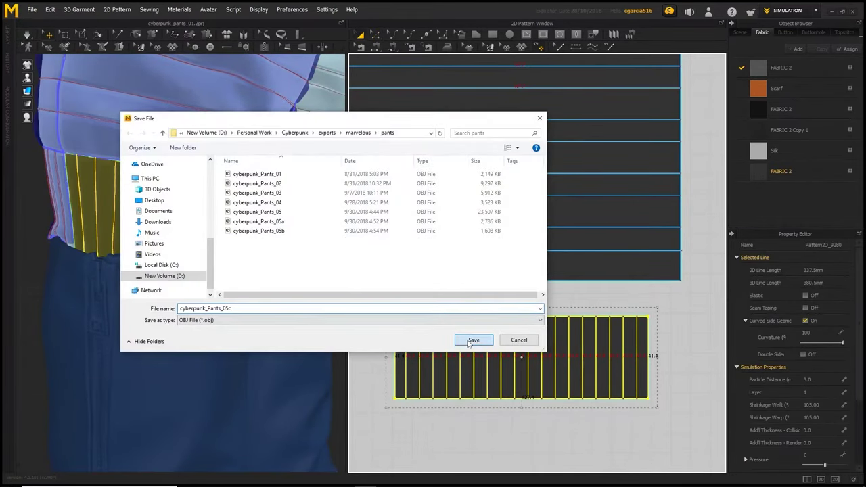
click(472, 338)
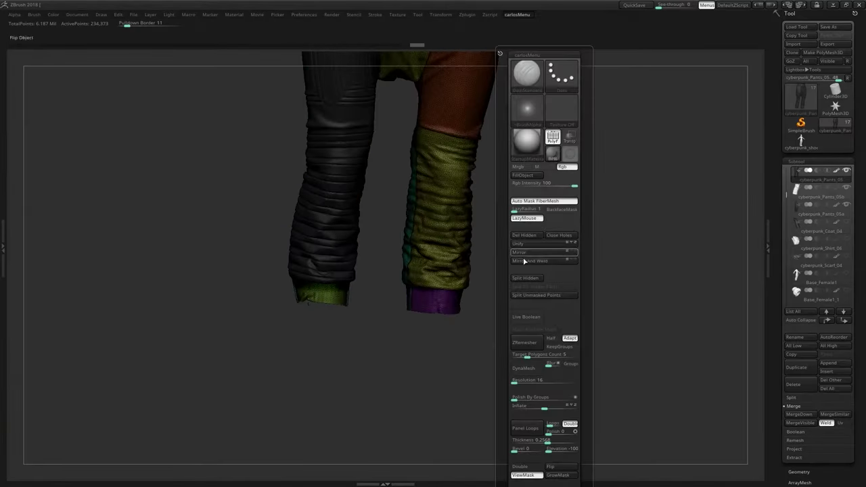
click(588, 338)
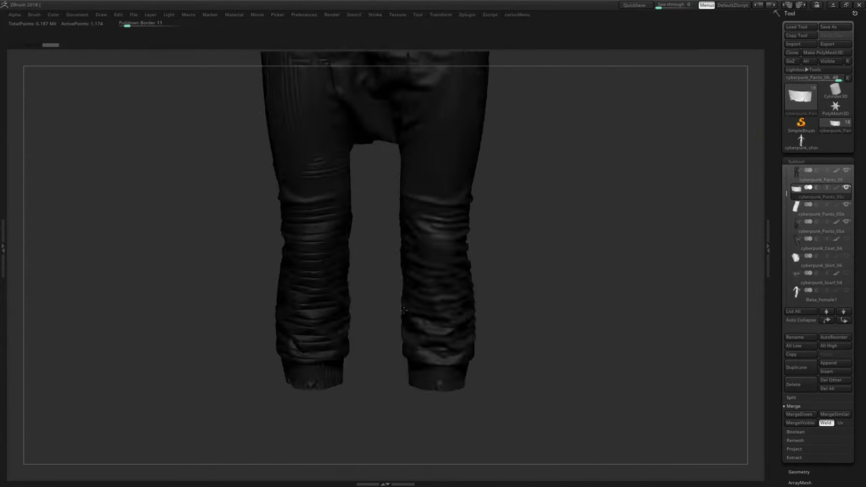
key(alt+Tab)
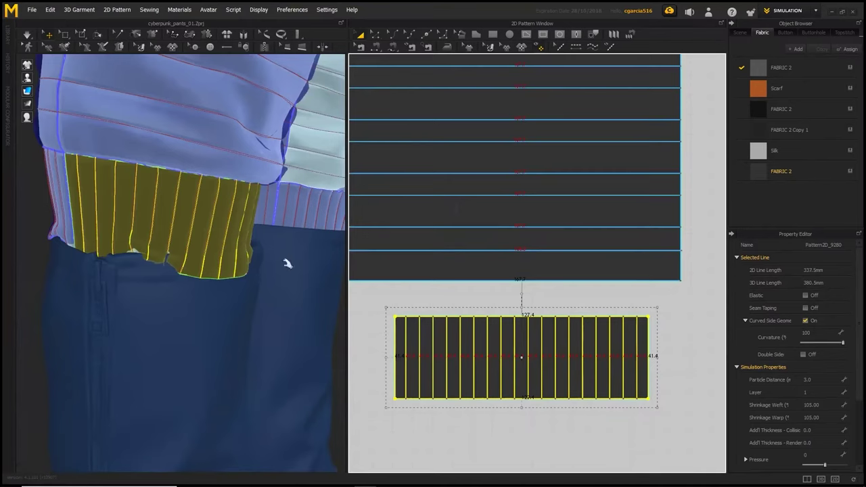
Set the front panel's diagonal and horizontal fold lines to a 281 fold angle.
right_click(204, 257)
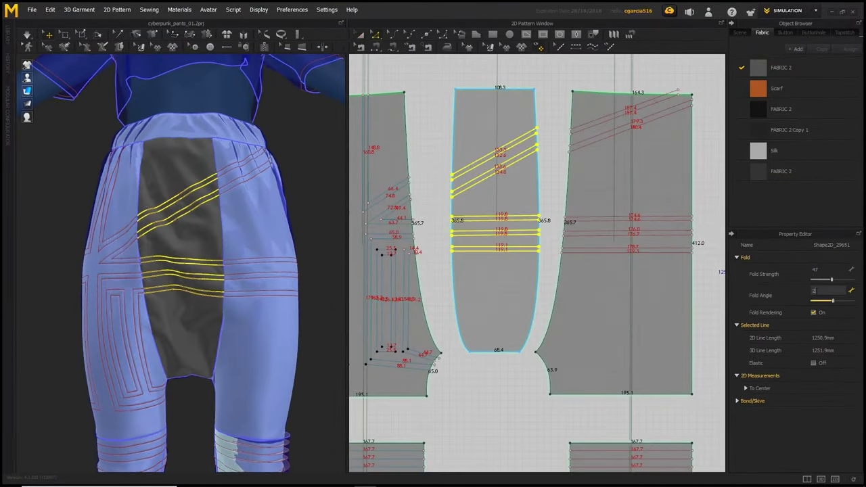
key(Return)
right_drag(247, 271, 188, 348)
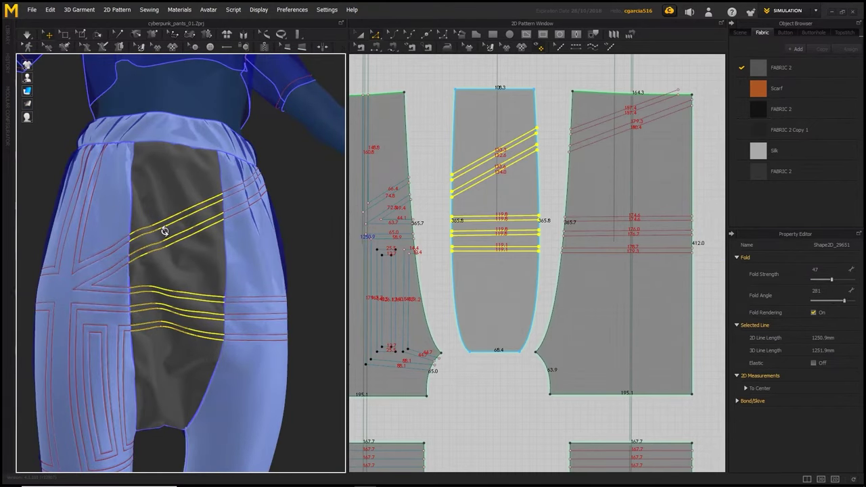
scroll(167, 232, up, 5)
click(406, 126)
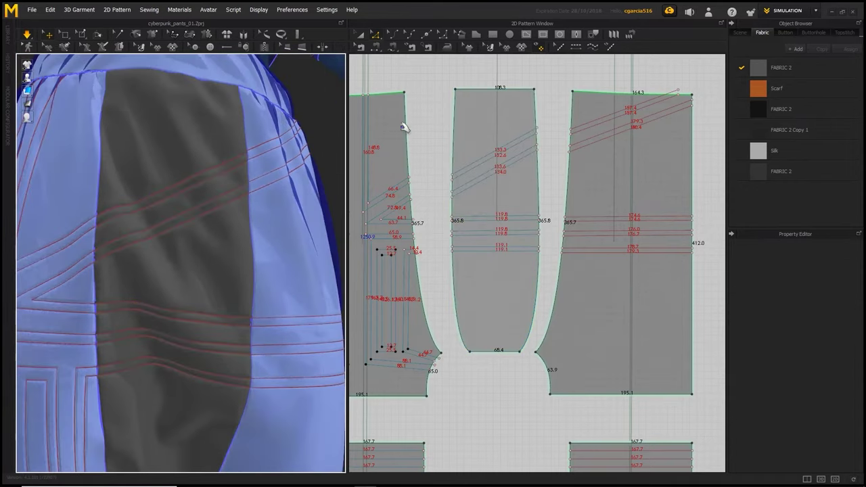
Export the pants as OBJ cyberpunk_Pants_05d and bring it into ZBrush as a subtool.
click(472, 144)
click(32, 10)
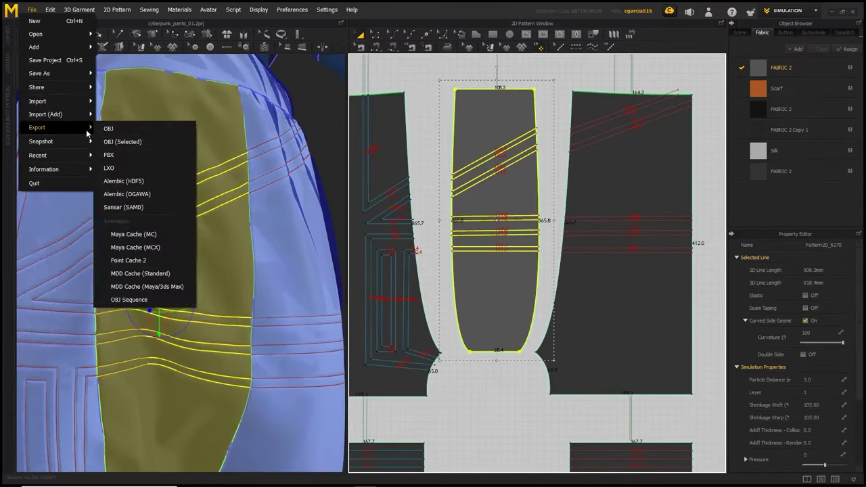
click(119, 143)
text(d)
click(474, 339)
key(Return)
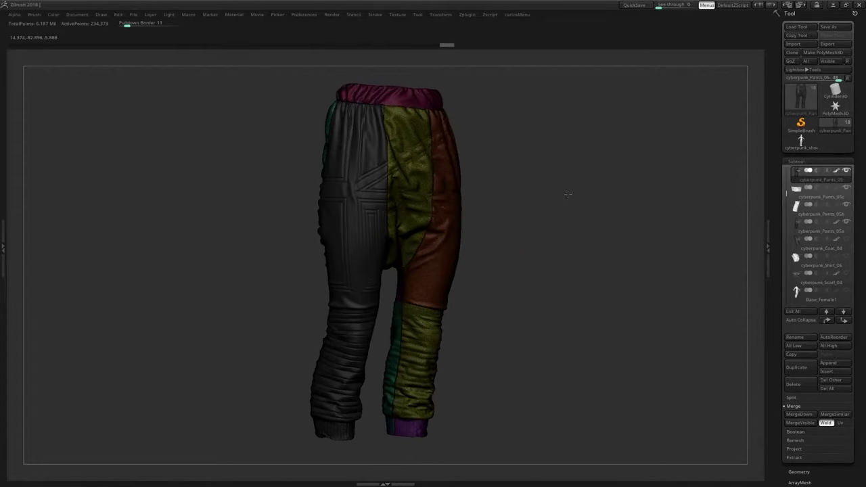
click(827, 372)
Activate the cyberpunk_Pants_05d subtool and zoom in on its folded front diagonal lines.
click(553, 282)
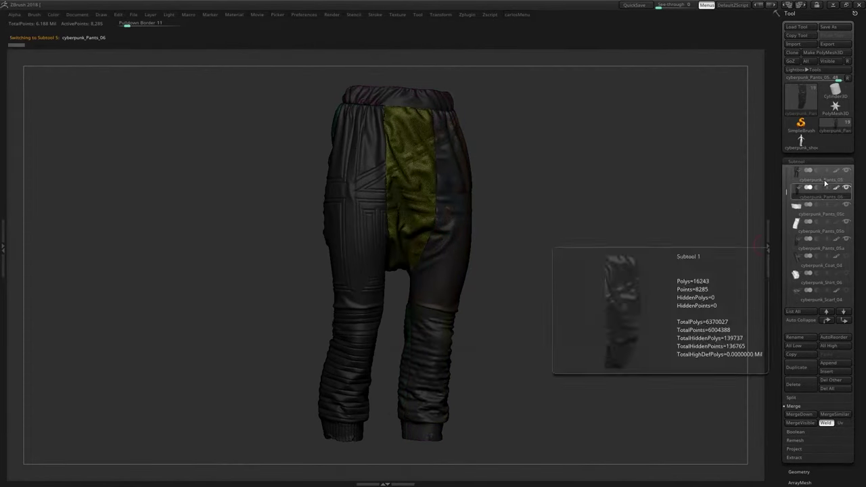
mouse_move(451, 158)
ctrl+right_down()
mouse_move(623, 293)
mouse_move(41, 338)
ctrl+right_up()
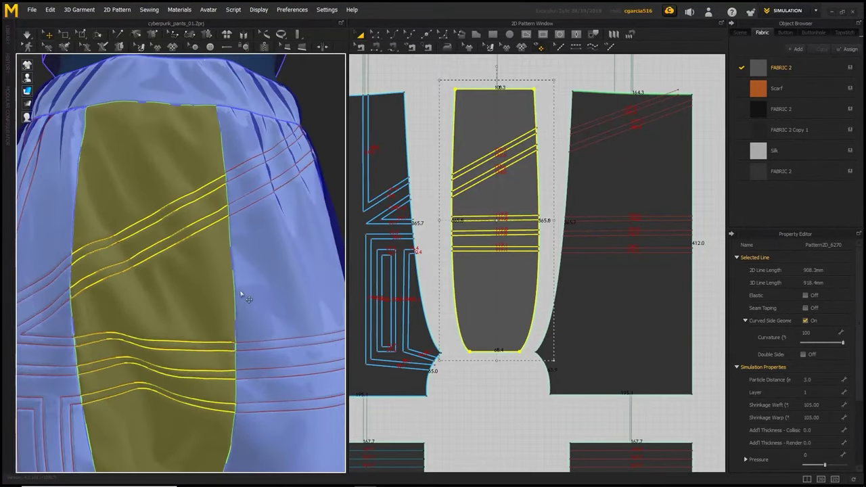
mouse_move(241, 295)
right_down()
mouse_move(260, 231)
mouse_move(165, 197)
right_up()
Give the right side piece's internal lines fold strength 47 and fold angle 281.
click(261, 231)
right_click(180, 196)
scroll(165, 197, down, 3)
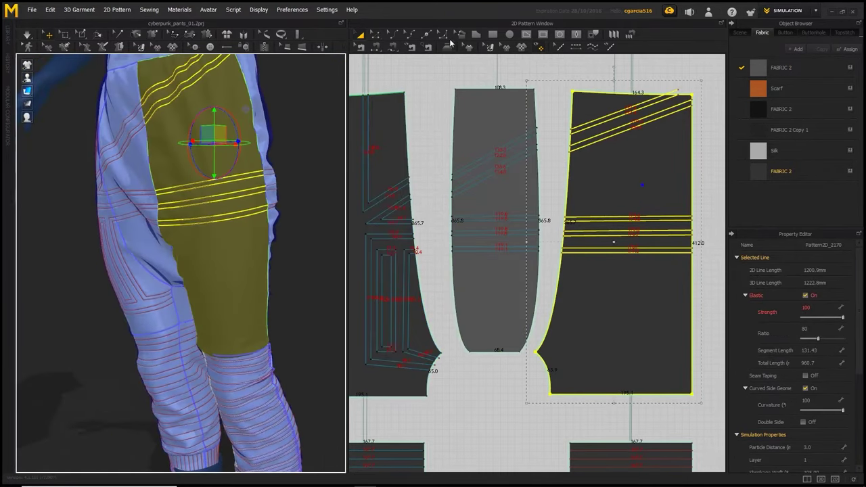
click(629, 218)
click(817, 270)
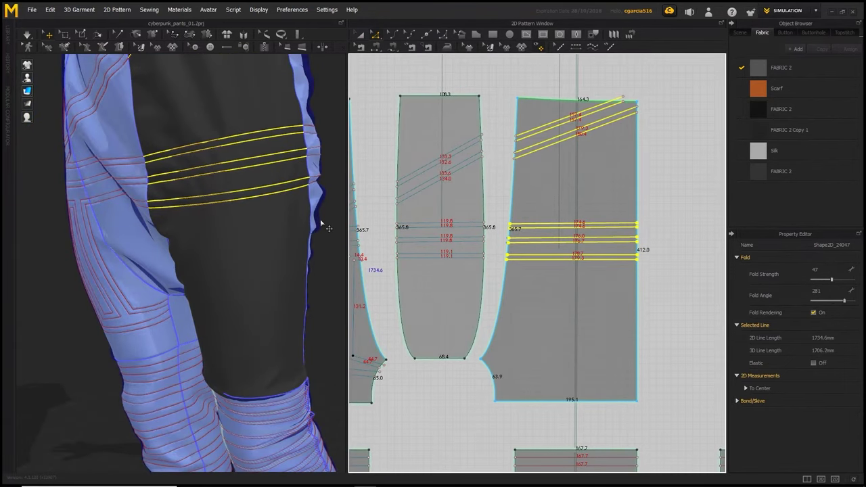
click(322, 224)
mouse_move(217, 187)
right_down()
mouse_move(316, 234)
mouse_move(226, 236)
mouse_move(262, 261)
right_up()
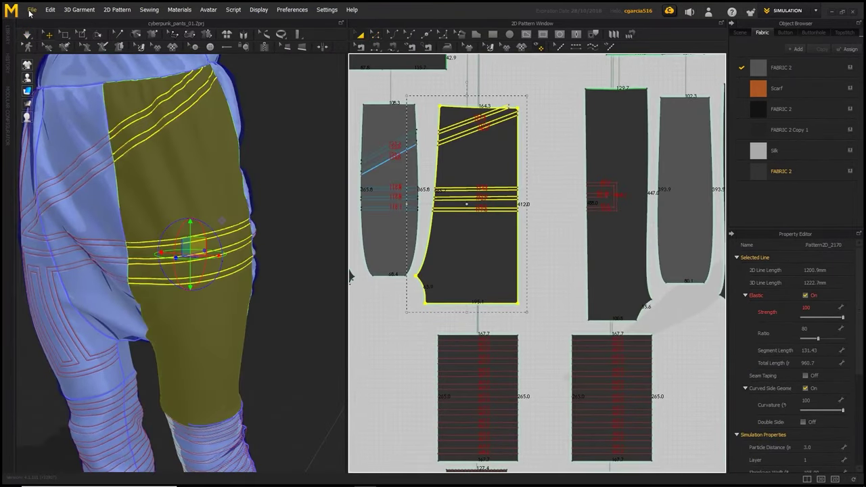
Export the pants as the OBJ cyberpunk_Pants_05e and view it in ZBrush.
click(31, 10)
click(138, 145)
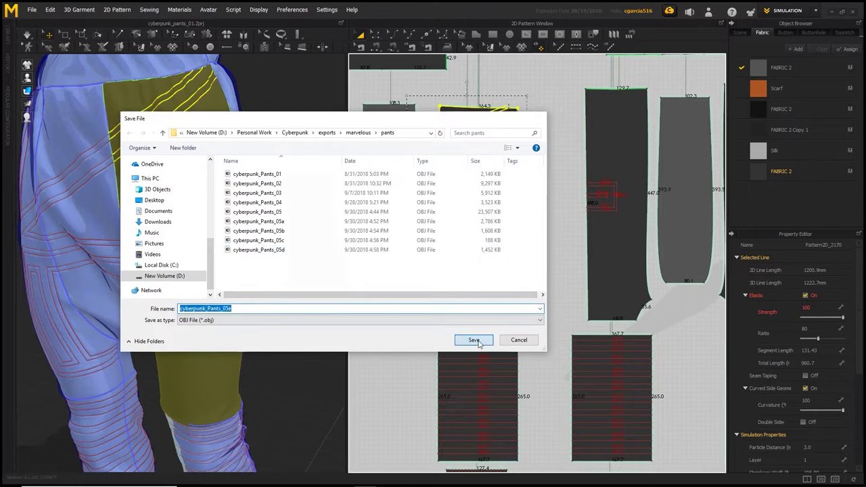
click(469, 338)
key(alt+Tab)
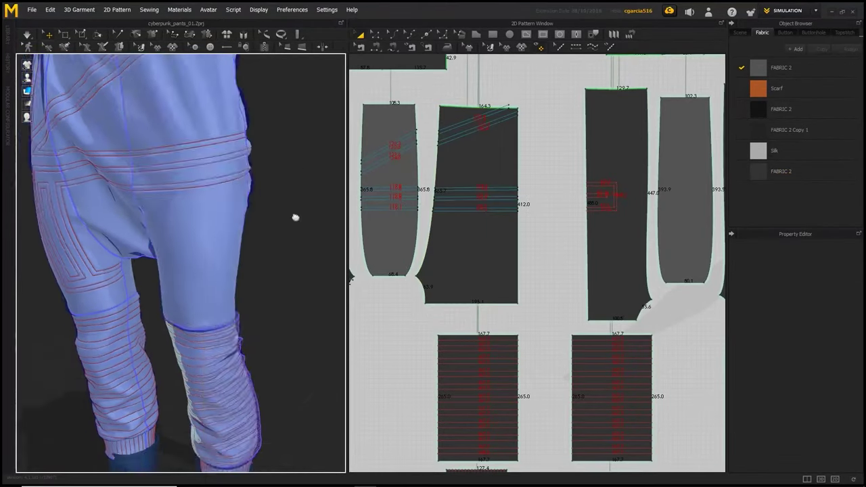
Activate the lower-leg knee pattern and let the leg drape, orbiting to see both legs.
click(208, 61)
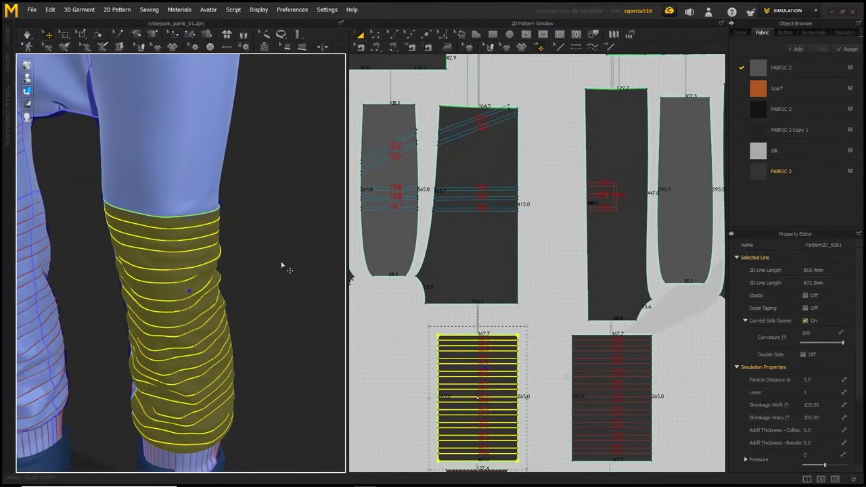
click(295, 193)
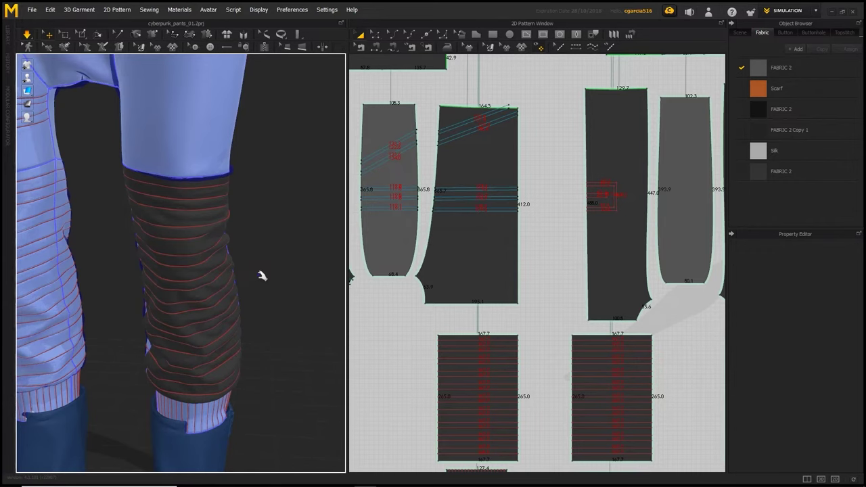
scroll(264, 244, up, 2)
click(234, 247)
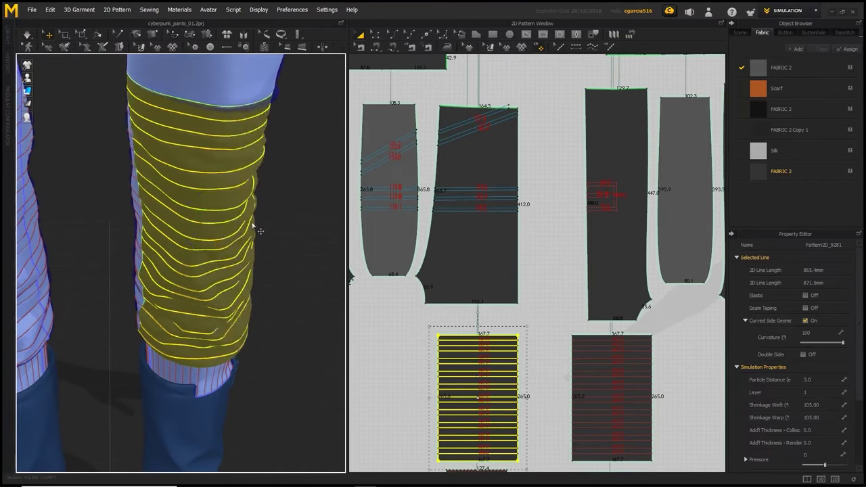
click(250, 223)
right_drag(250, 223, 229, 245)
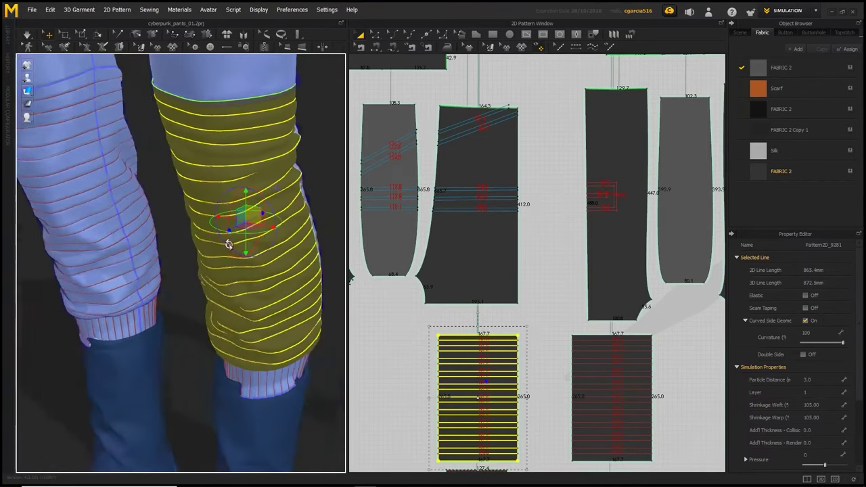
Give the knee's internal lines fold strength 47 and fold angle 281, then simulate to form the folds.
scroll(229, 245, up, 3)
scroll(512, 223, up, 3)
click(512, 222)
click(816, 269)
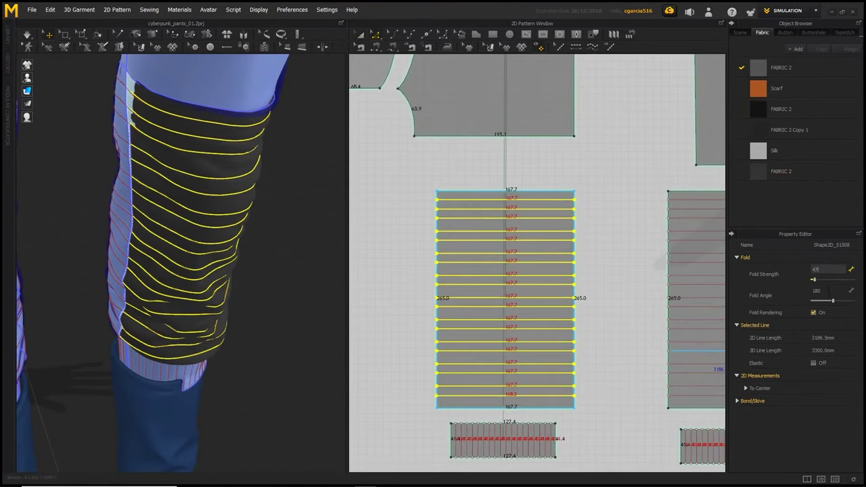
key(Return)
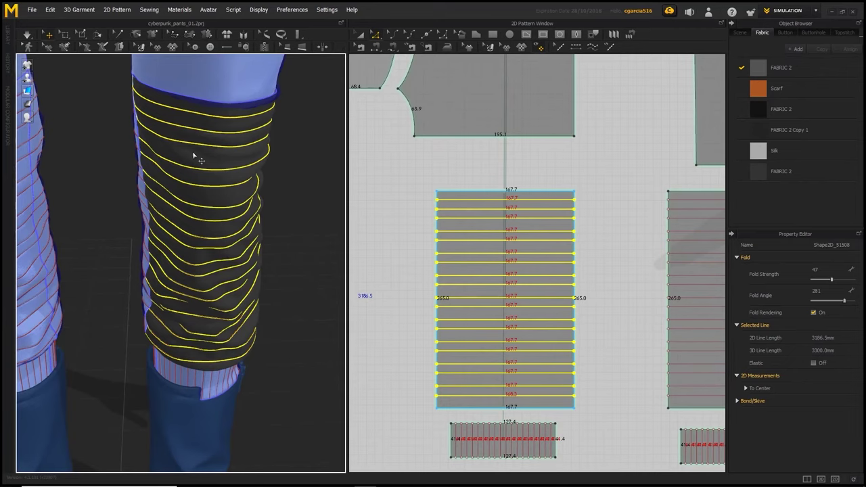
key(space)
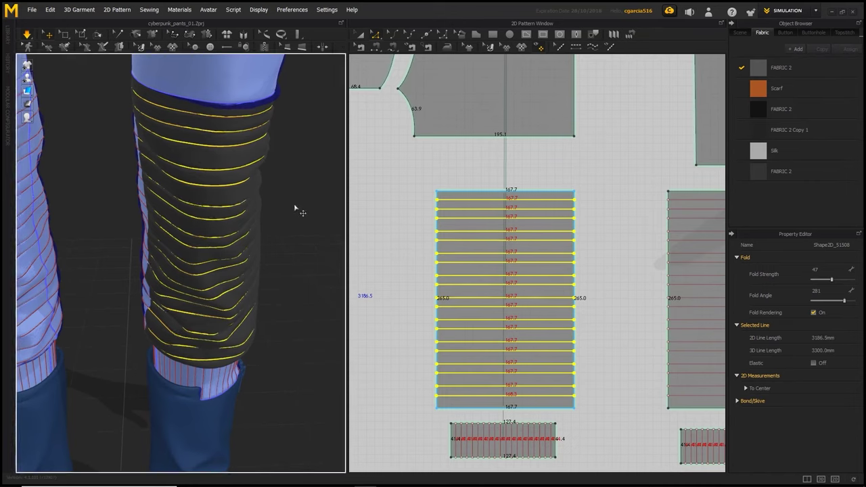
click(314, 201)
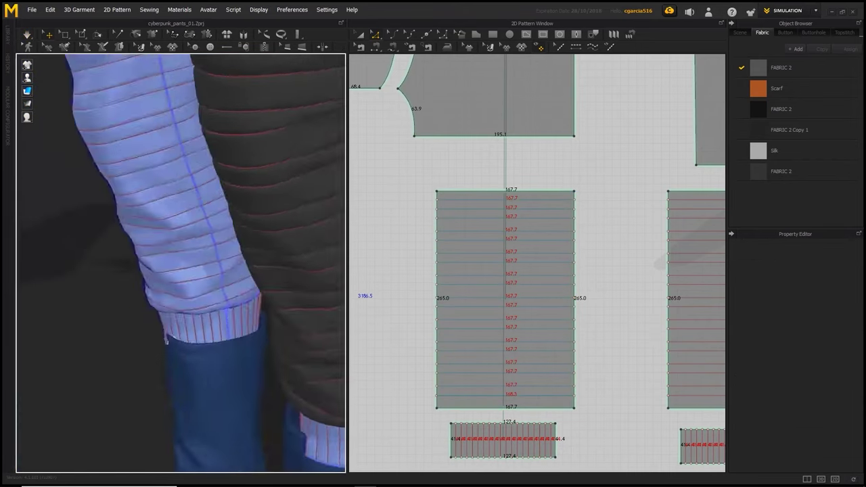
click(190, 203)
Start the OBJ export of the pants with the re-folded knee using Ctrl+E.
key(ctrl+e)
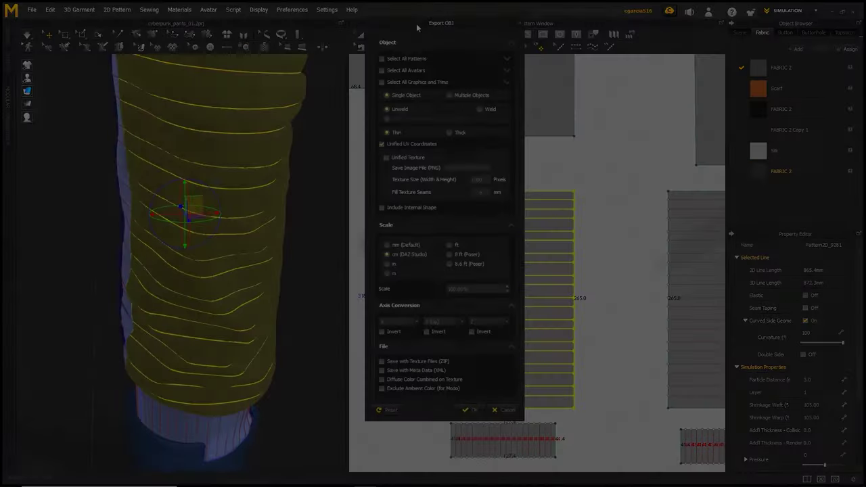